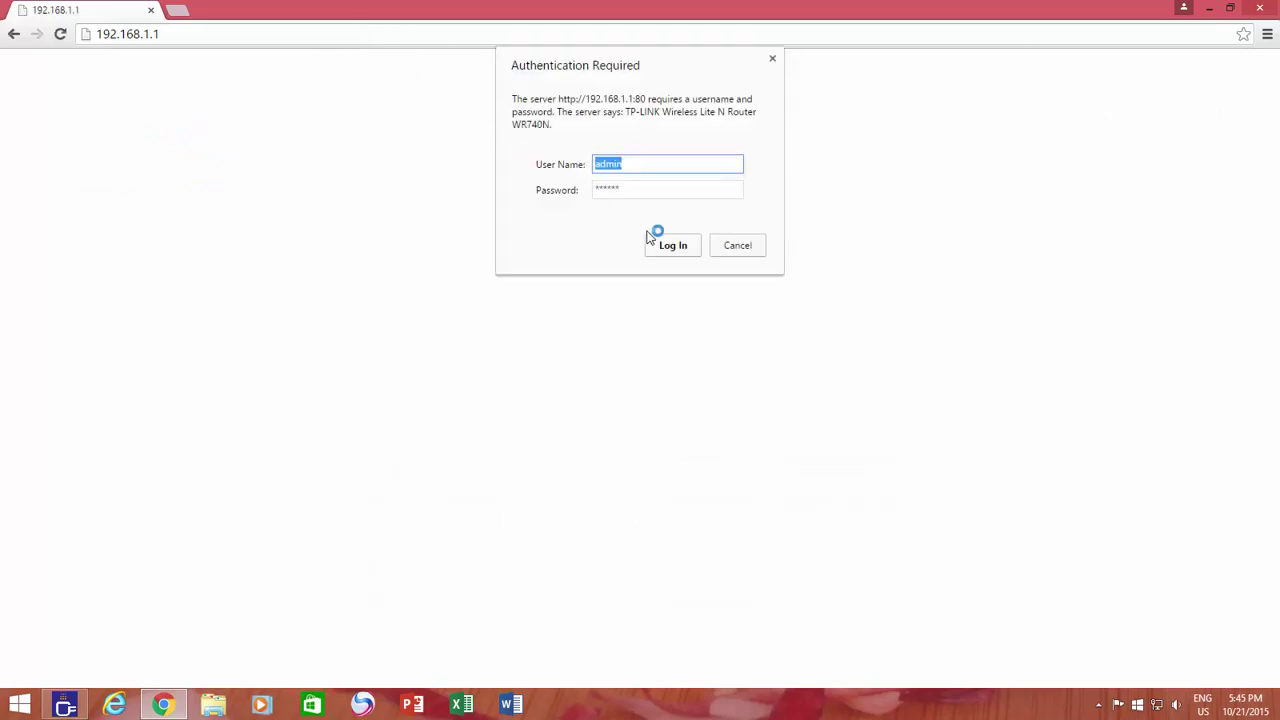
Log in to the router with the prefilled credentials and review both pages of the DHCP address reservations.
left_click(668, 245)
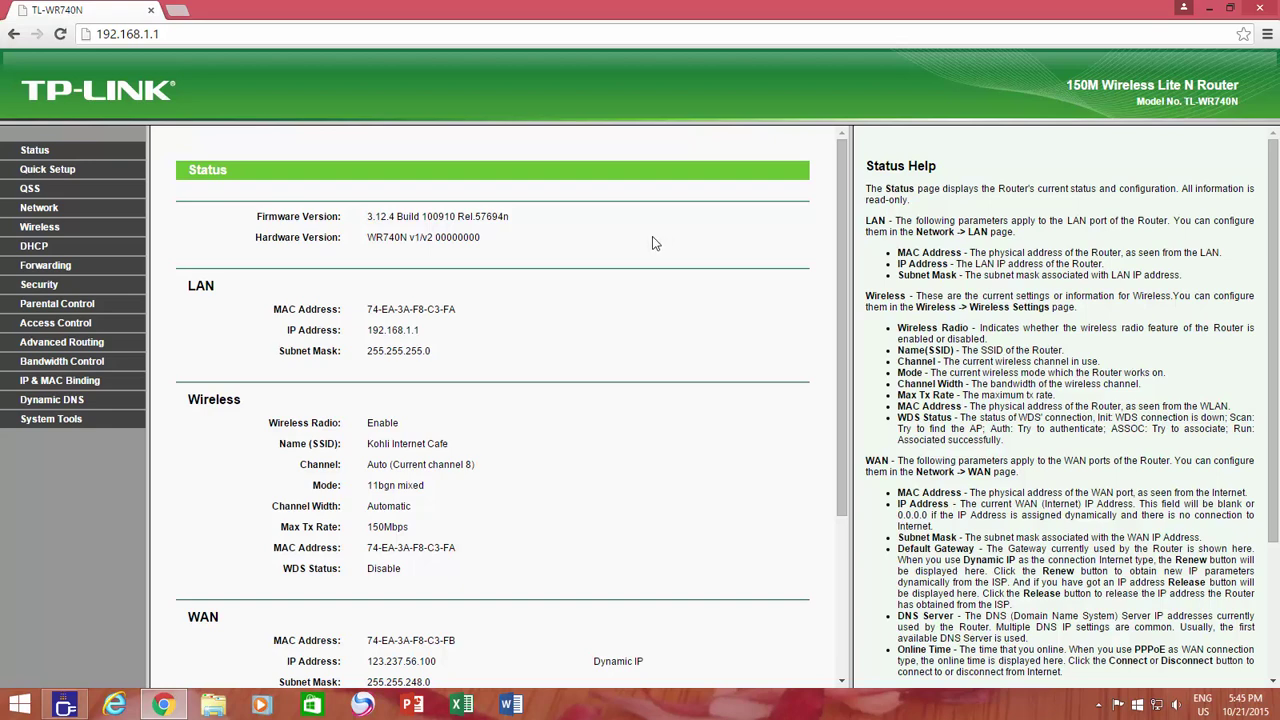
left_click(40, 252)
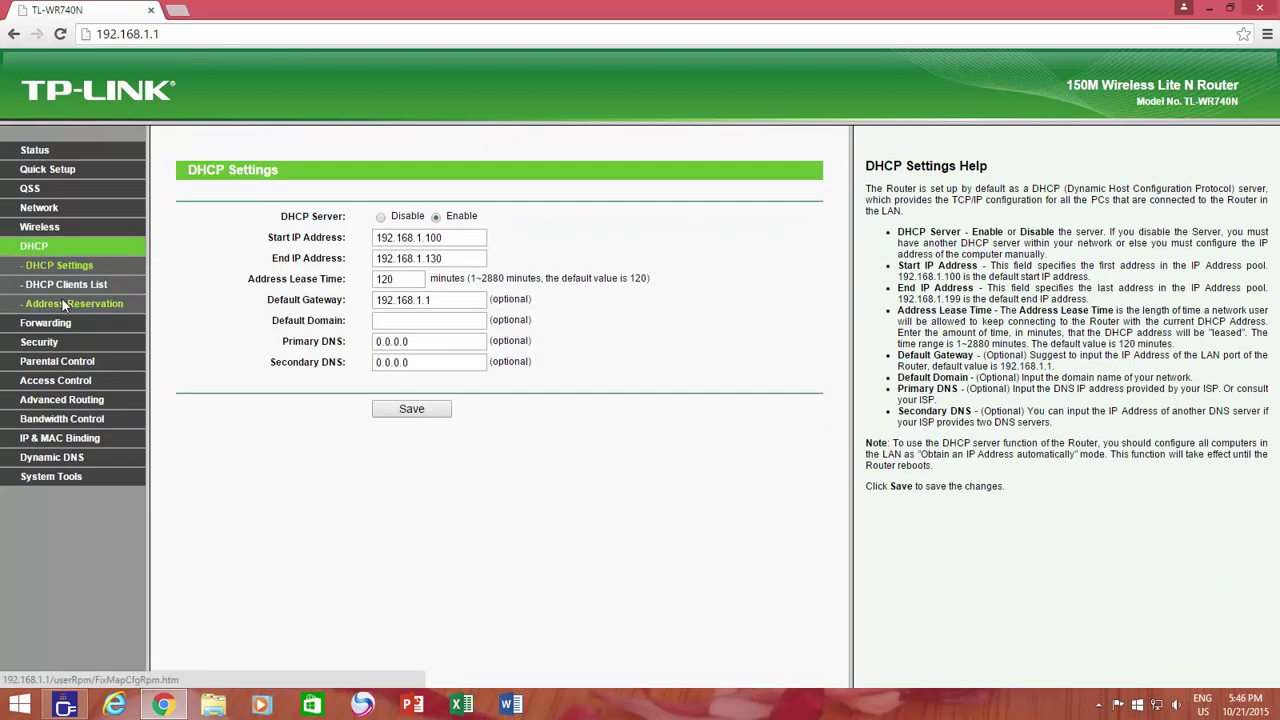
left_click(64, 310)
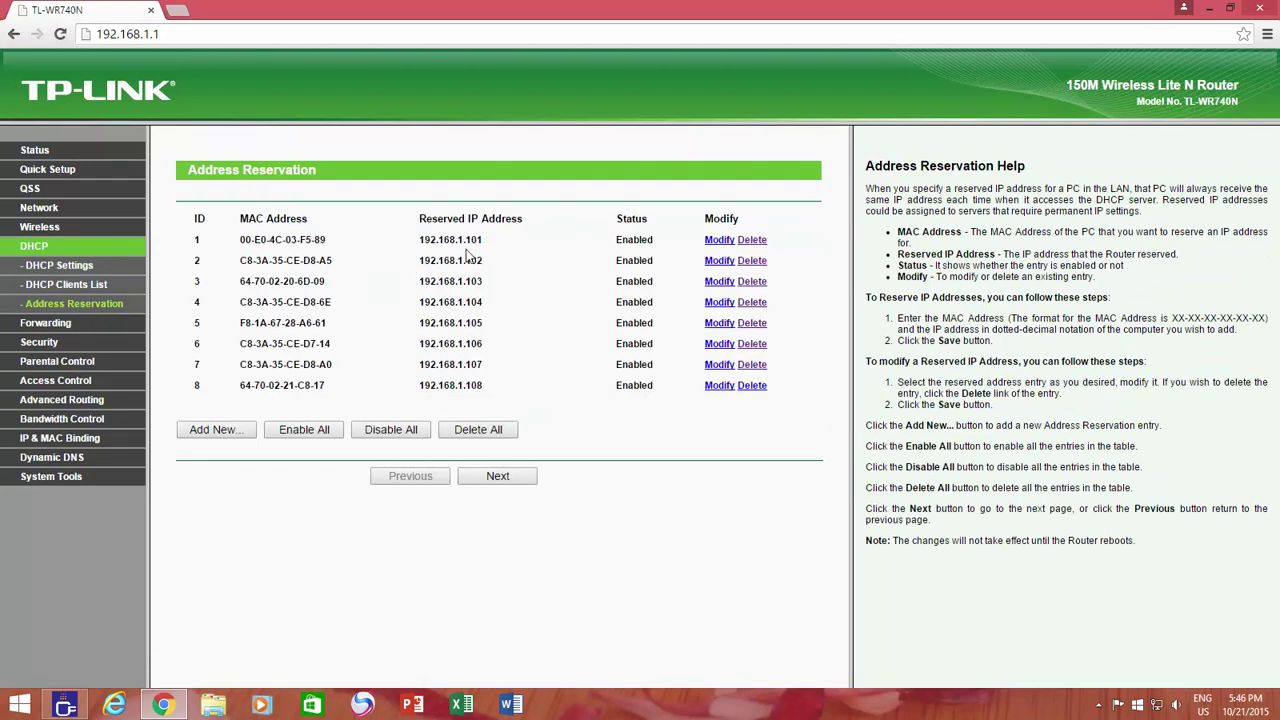
left_click(494, 477)
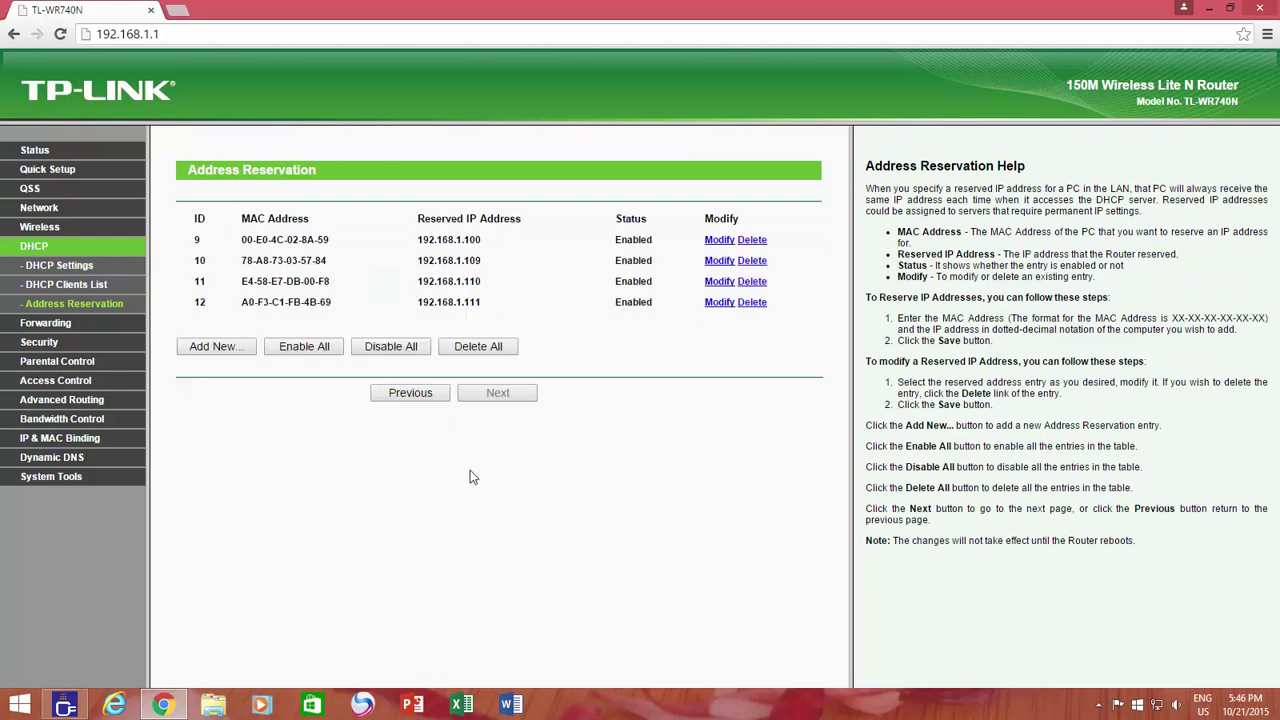
Review the DHCP clients list and the start and end IP addresses in the DHCP settings.
left_click(66, 285)
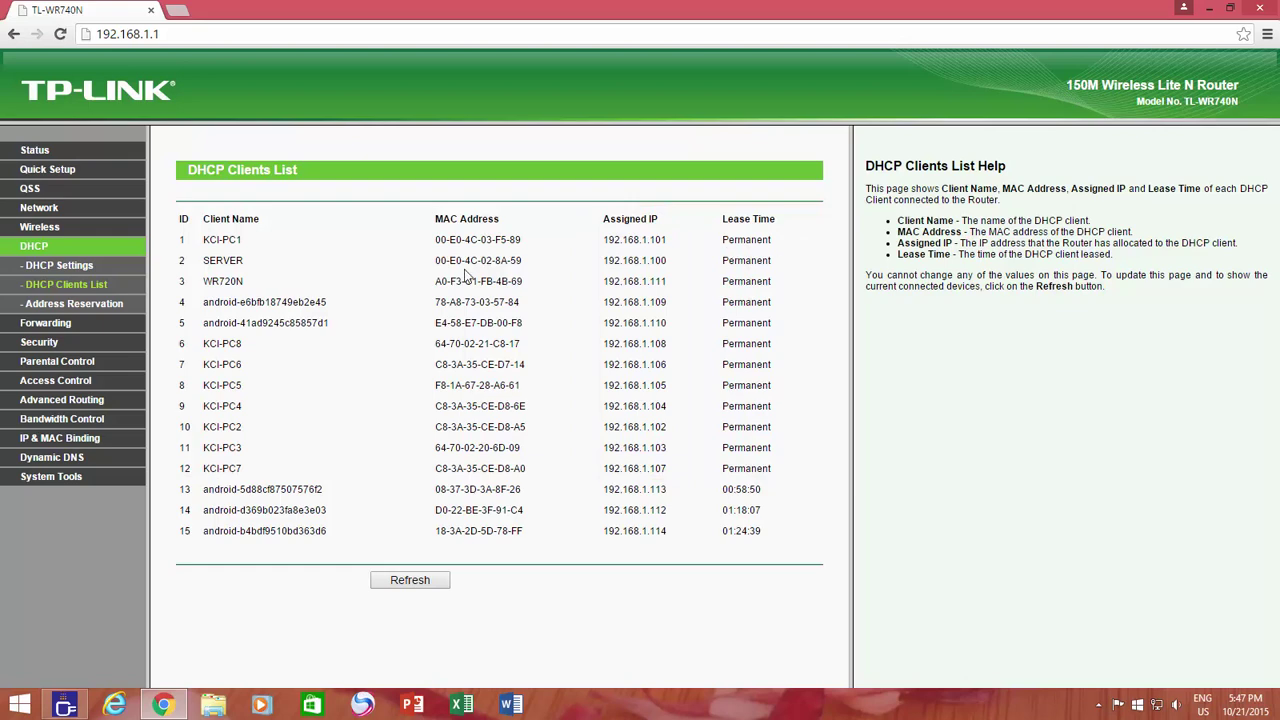
left_click(69, 265)
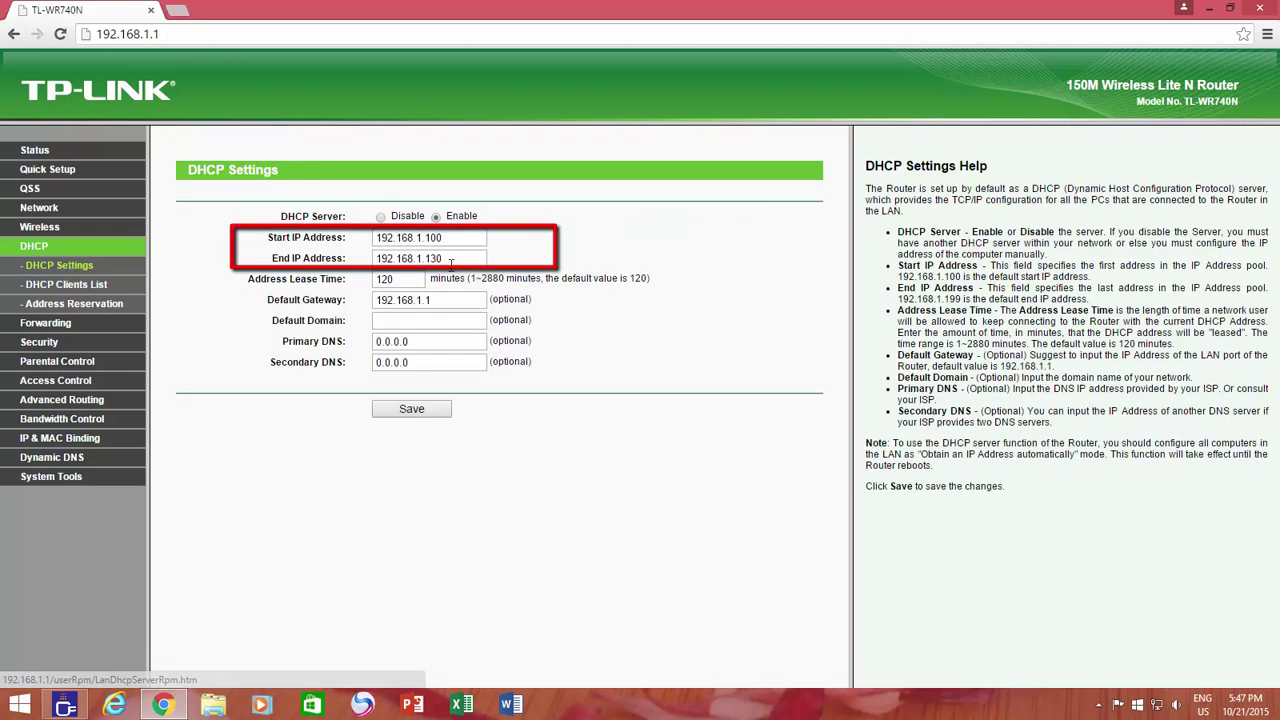
left_click(478, 242)
left_click(469, 262)
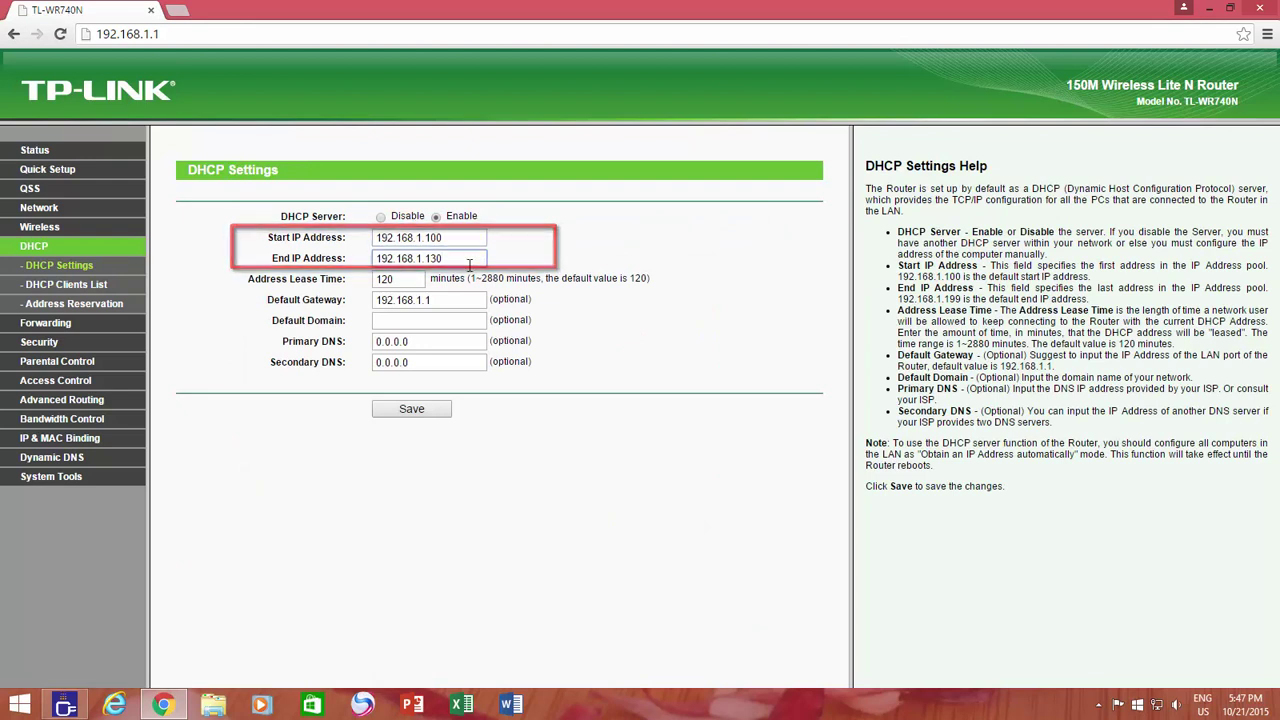
left_click(89, 286)
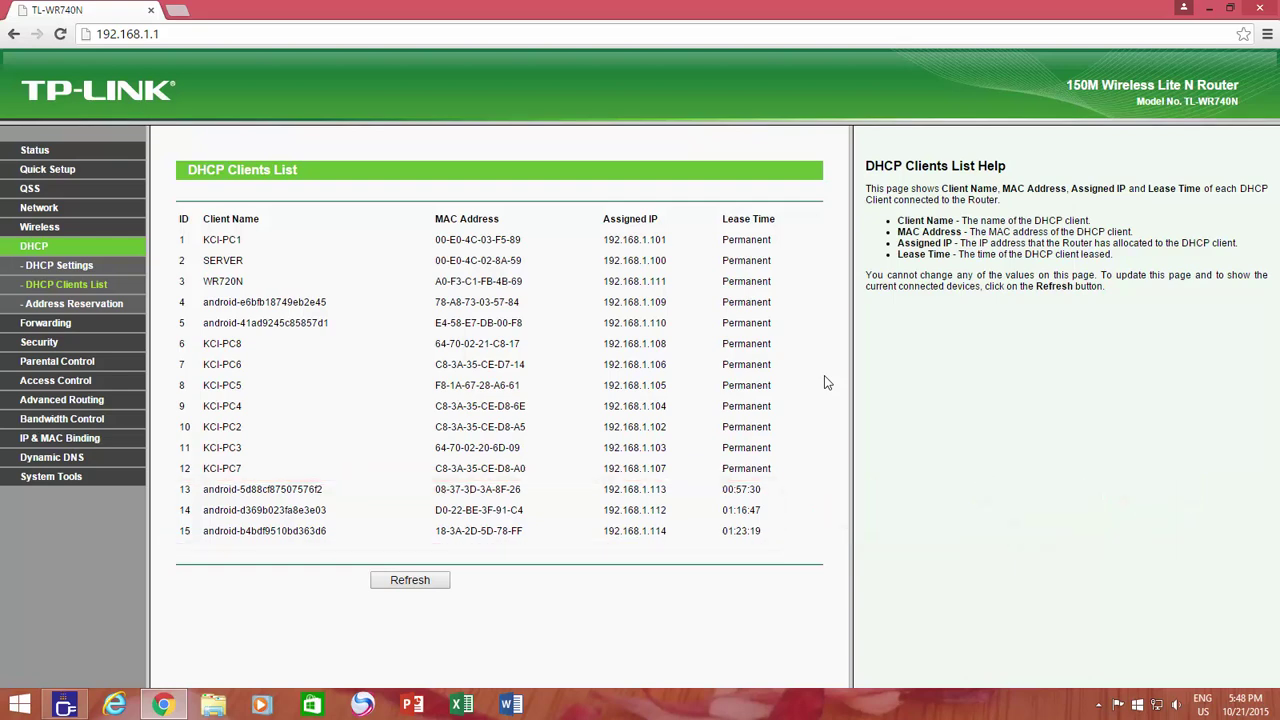
Set the bandwidth control line type to Other, egress bandwidth to 4096 Kbps and ingress bandwidth to 12000 Kbps, and save.
left_click(62, 419)
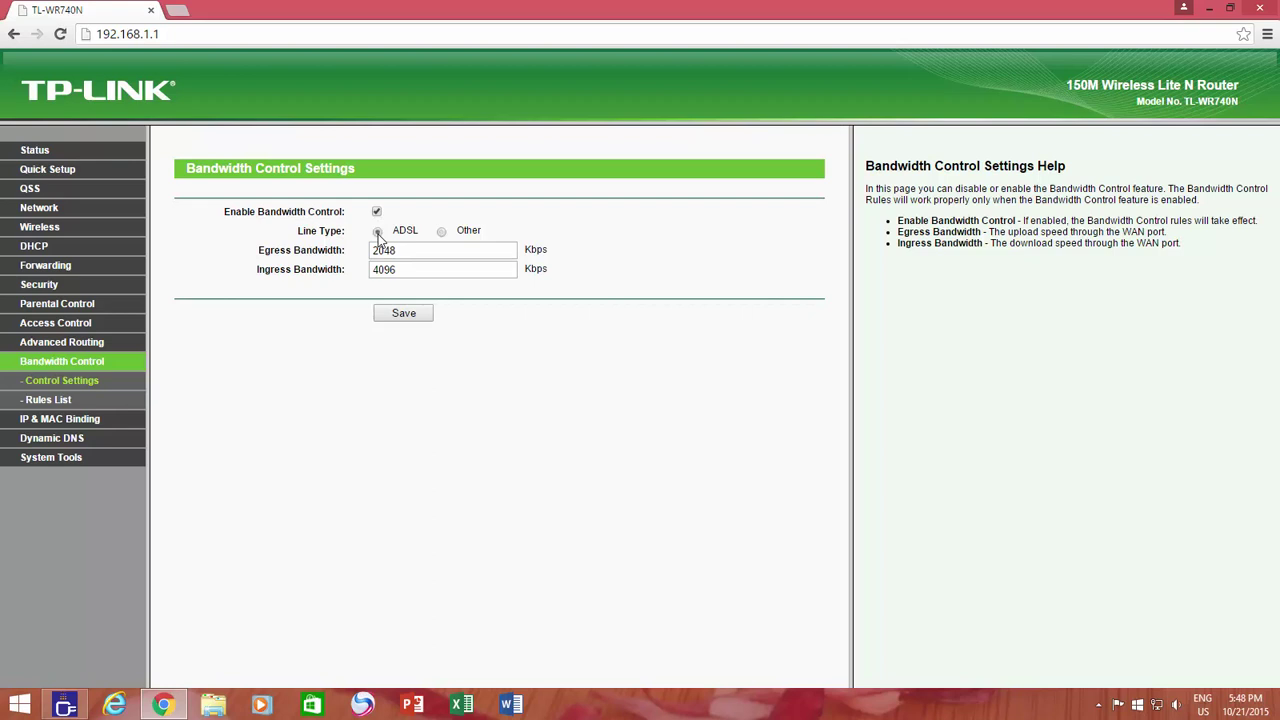
left_click(442, 232)
left_click_drag(432, 251, 367, 251)
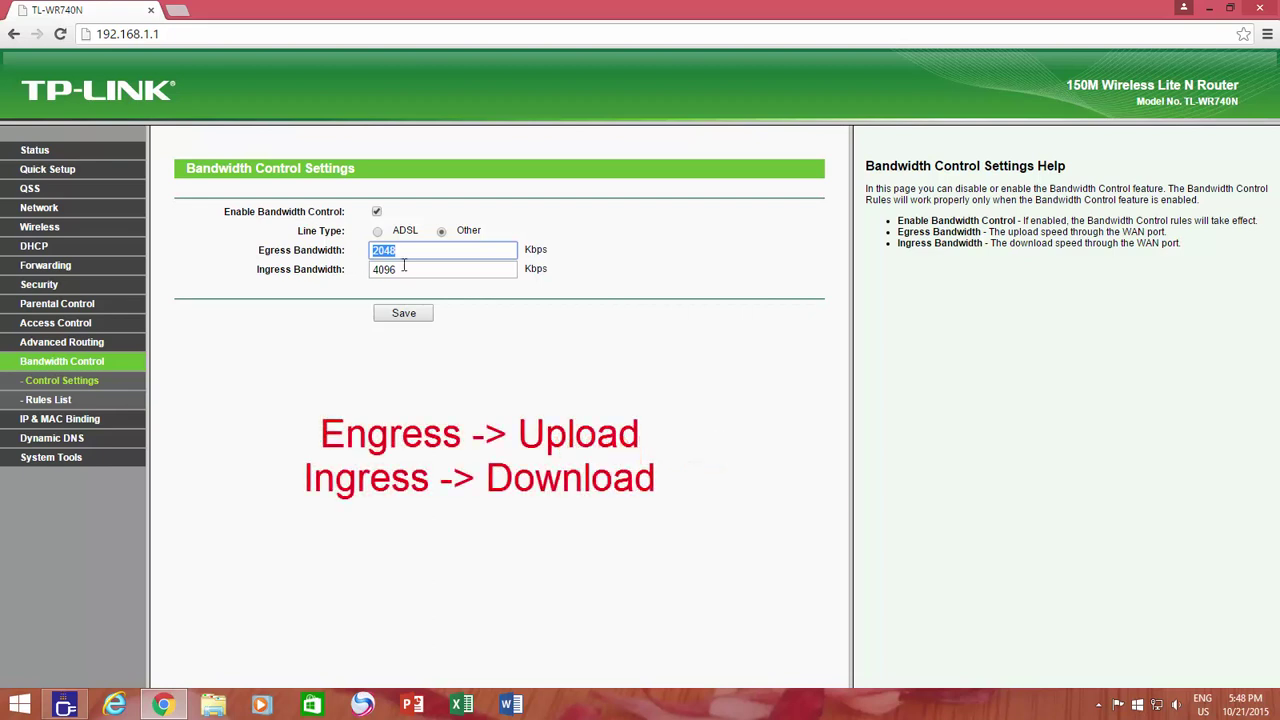
double_click(408, 266)
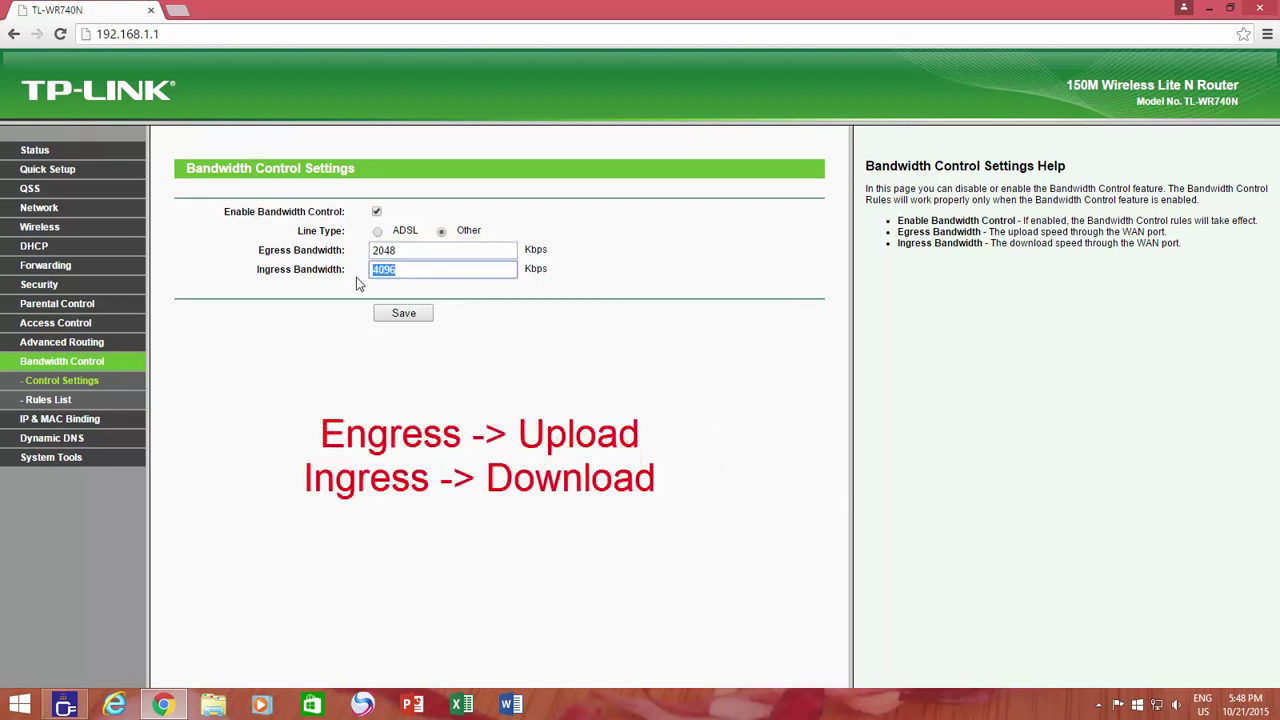
left_click(398, 250)
left_click_drag(398, 250, 358, 252)
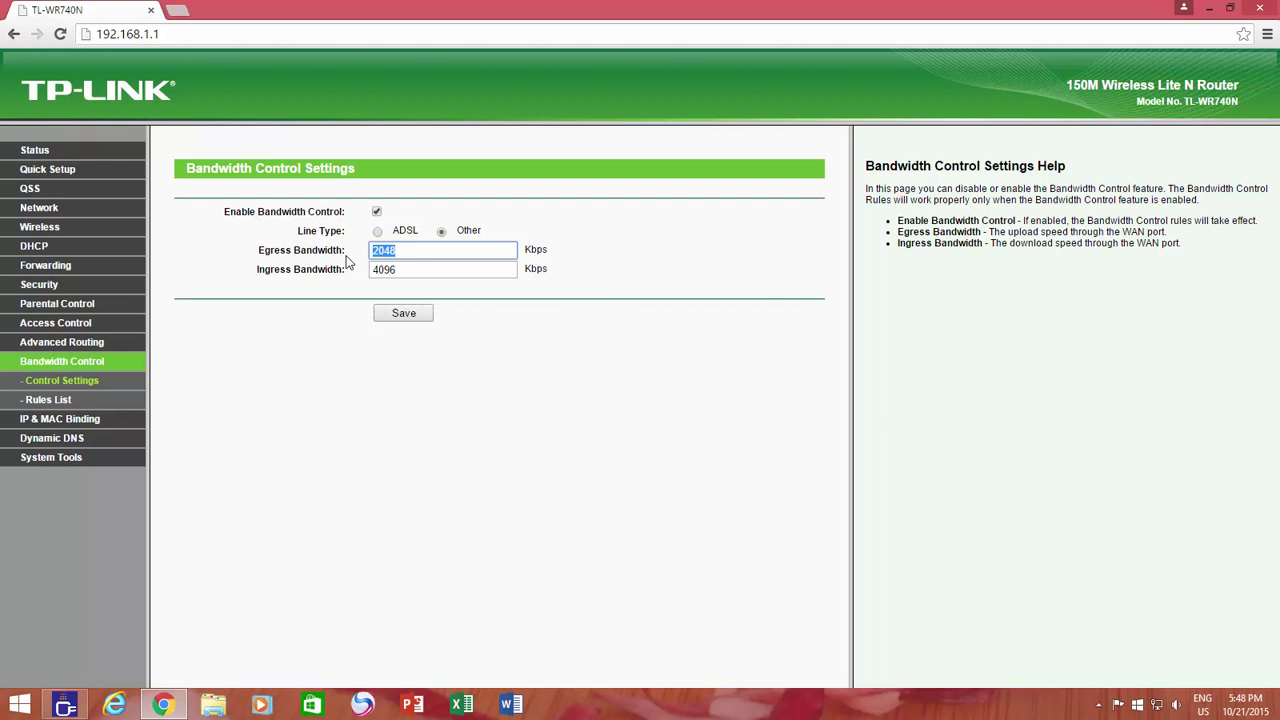
type("4096")
key("Tab")
type("12000")
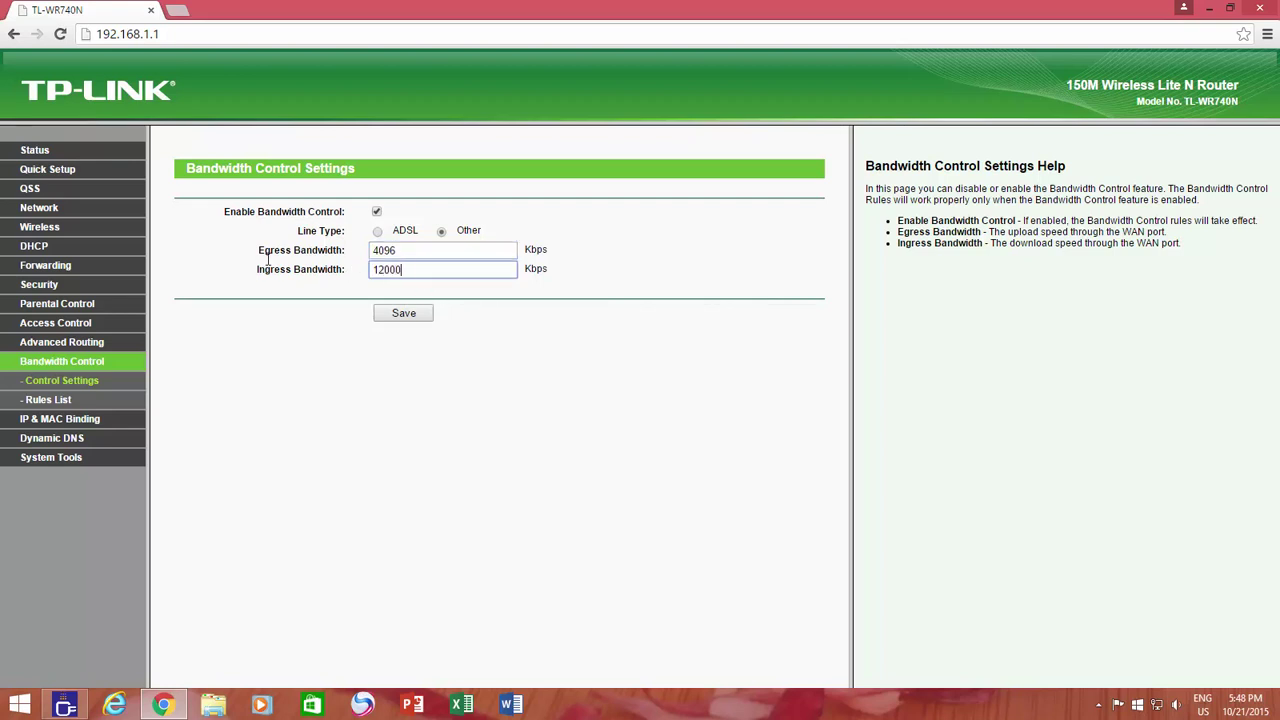
left_click(410, 316)
Check the bandwidth control rules list against the saved egress and ingress control settings.
left_click(48, 399)
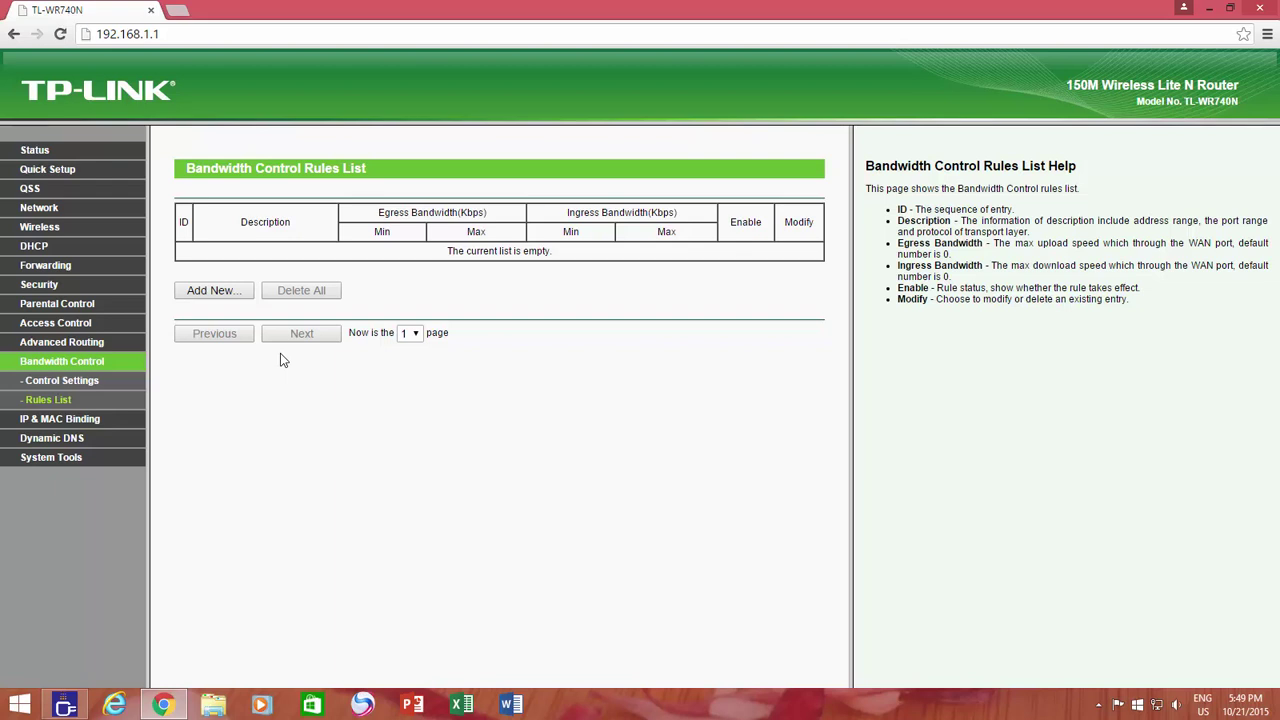
left_click(89, 383)
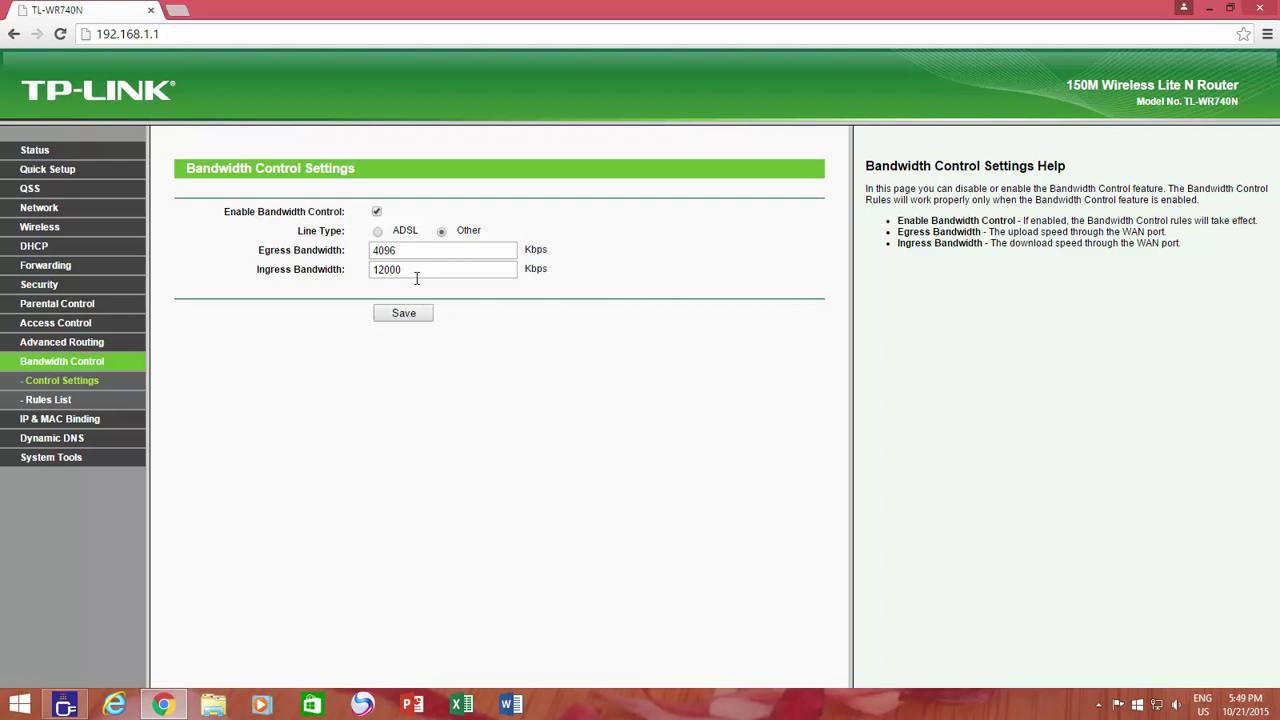
left_click(45, 399)
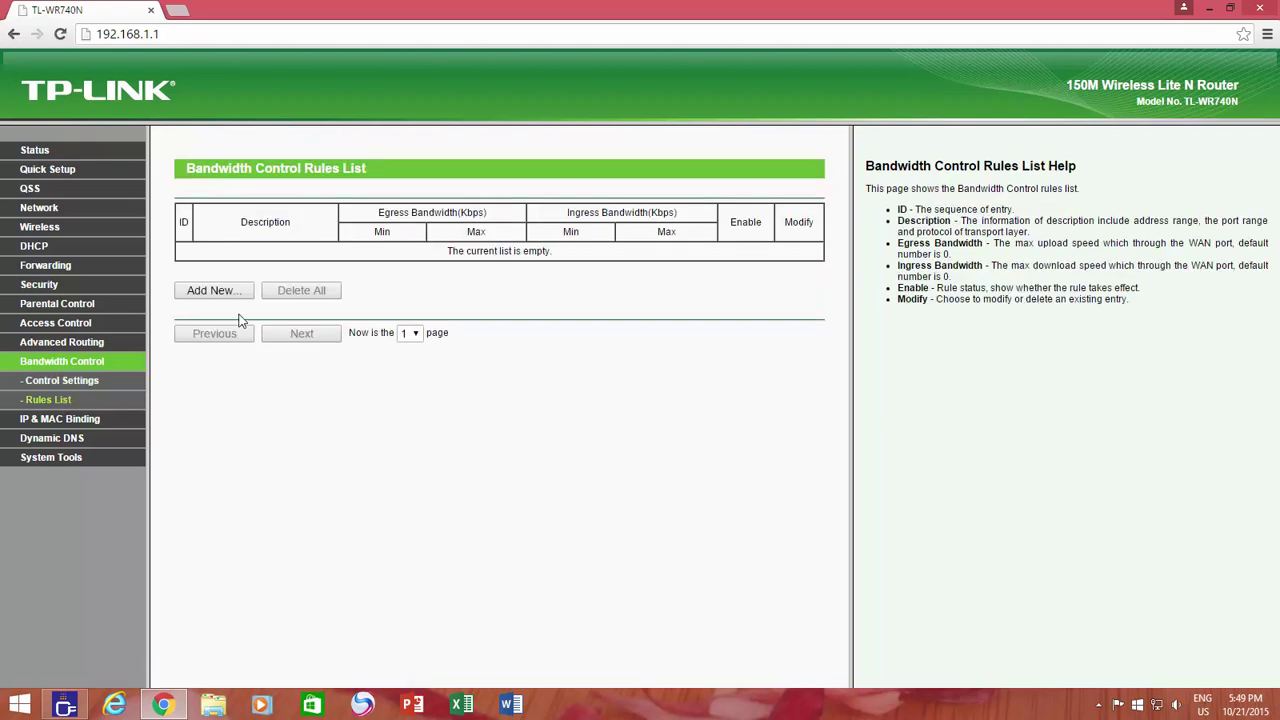
Add a bandwidth rule for 192.168.1.100 with maximum egress 2048 Kbps and maximum ingress 4096 Kbps.
left_click(236, 294)
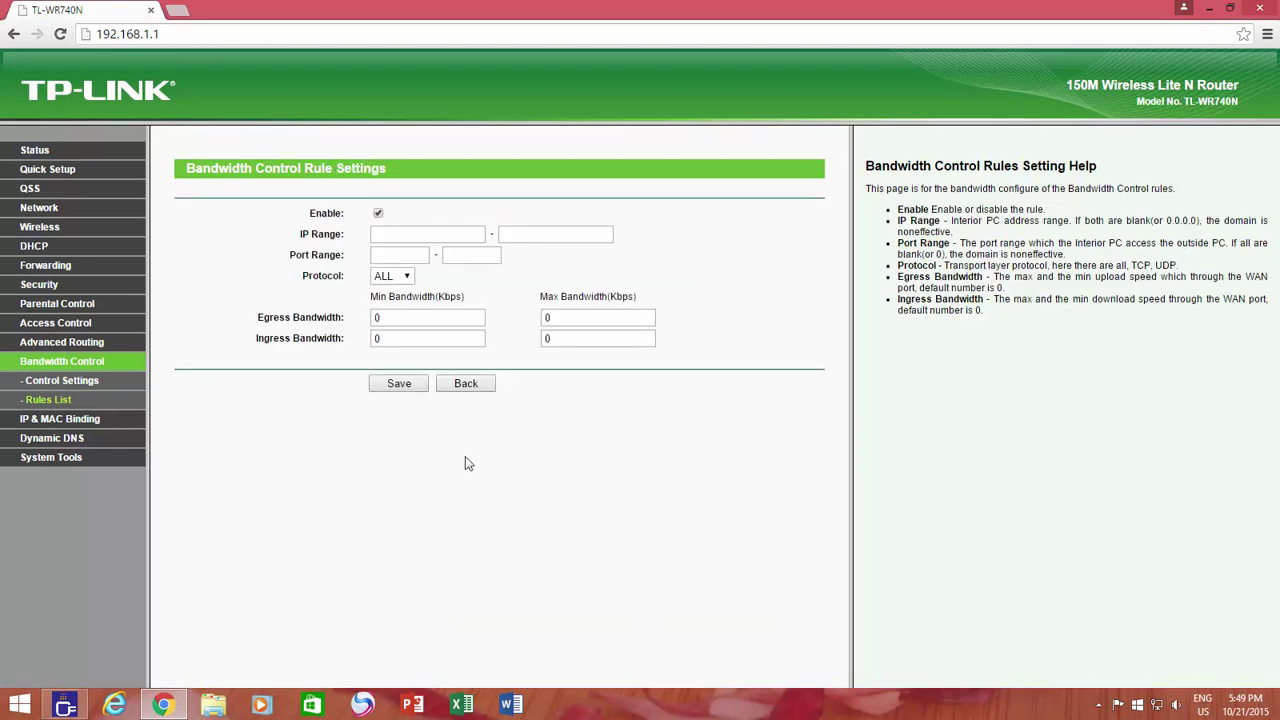
left_click(438, 236)
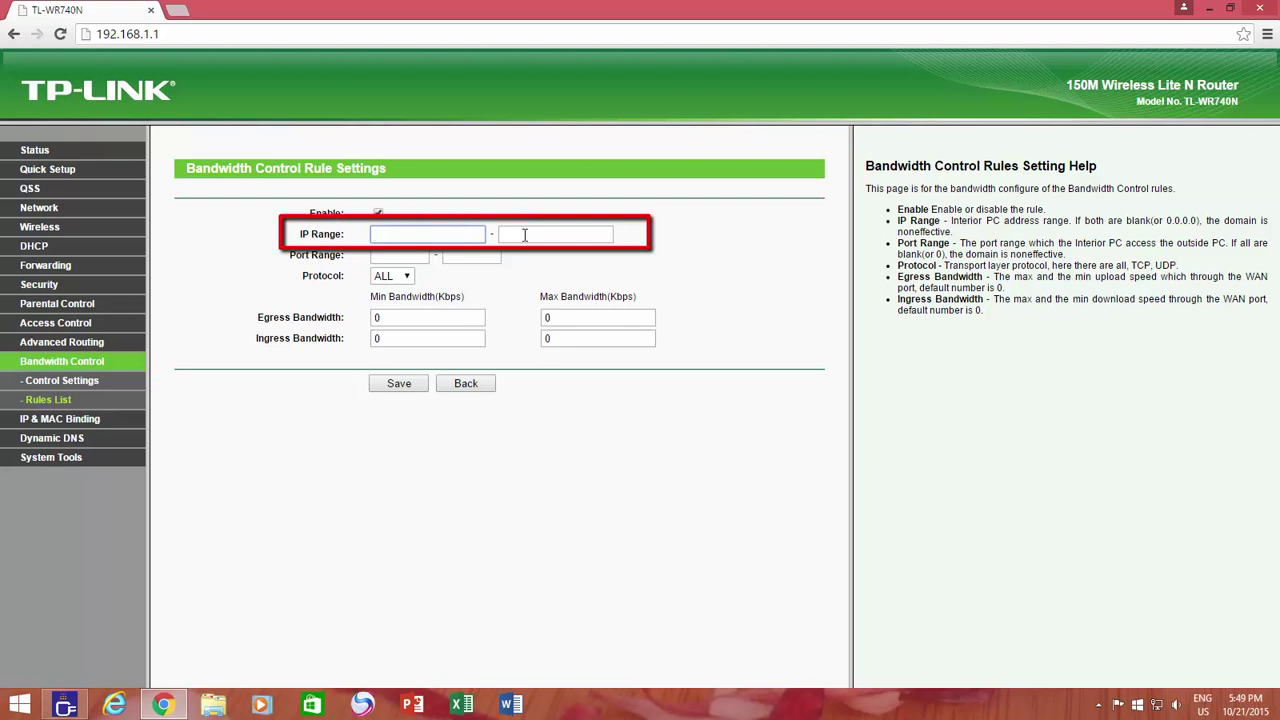
type("192.168.")
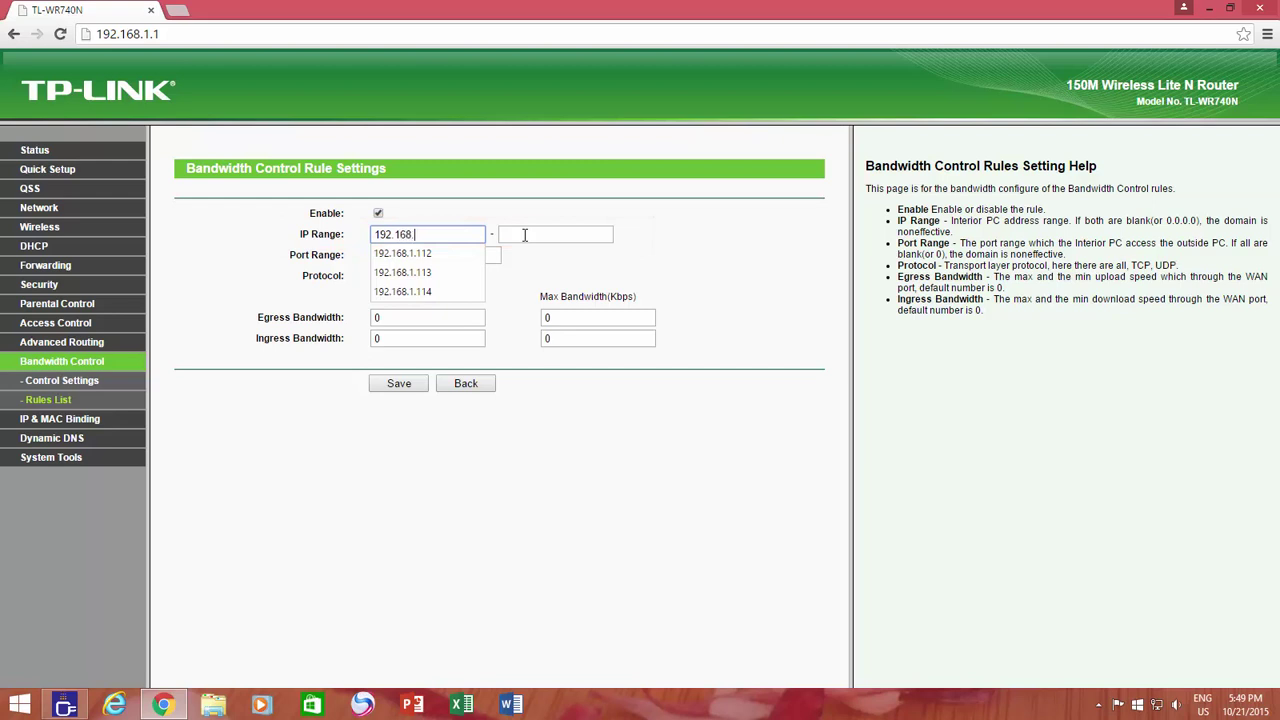
type("1.100")
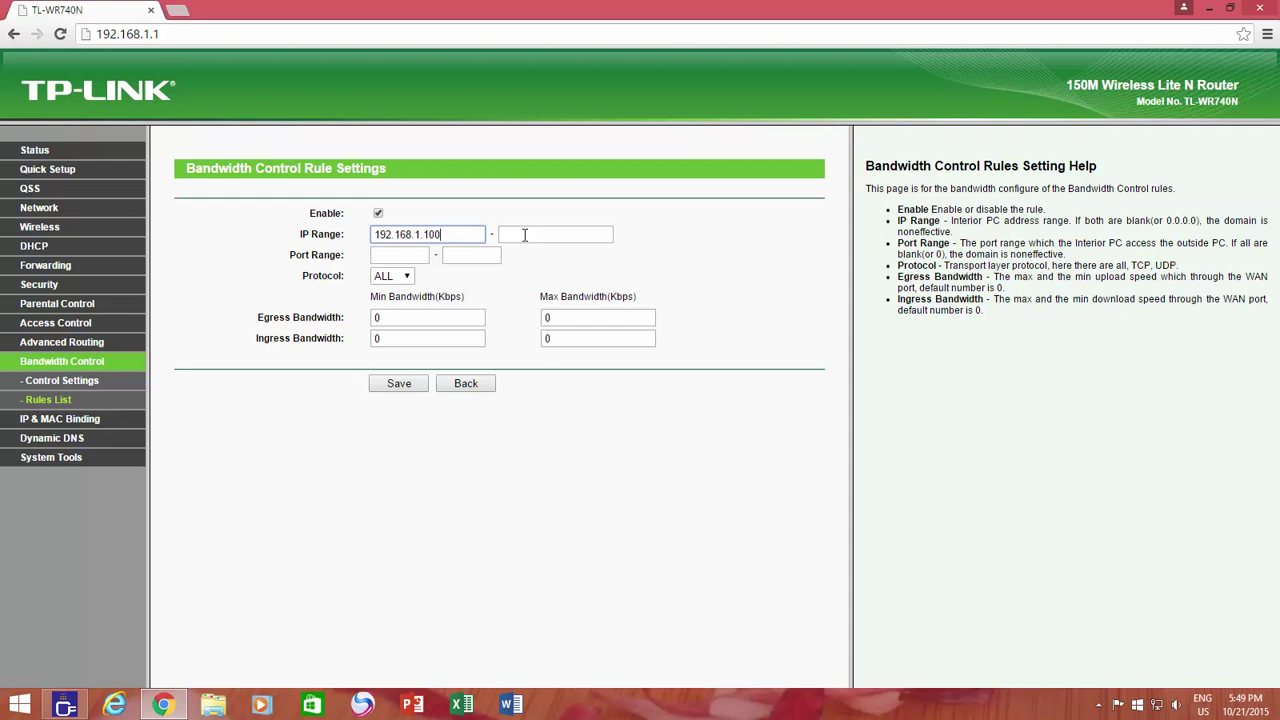
left_click(524, 234)
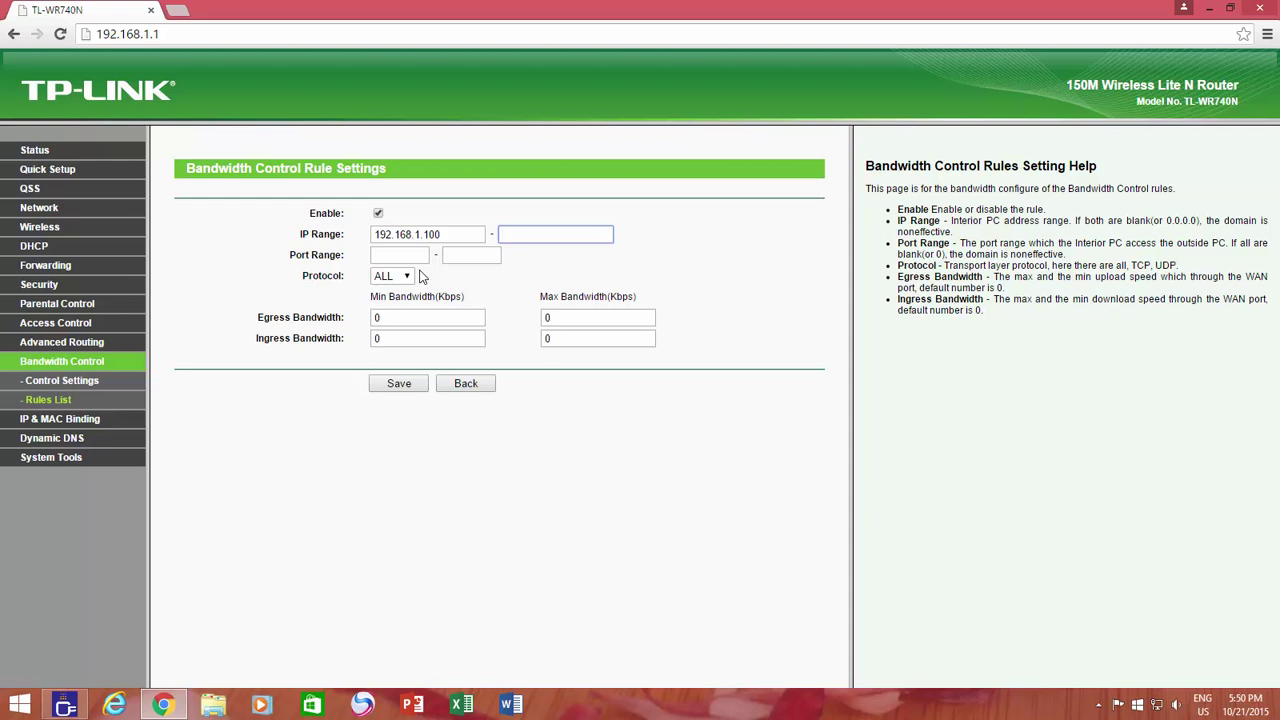
double_click(569, 320)
type("2048")
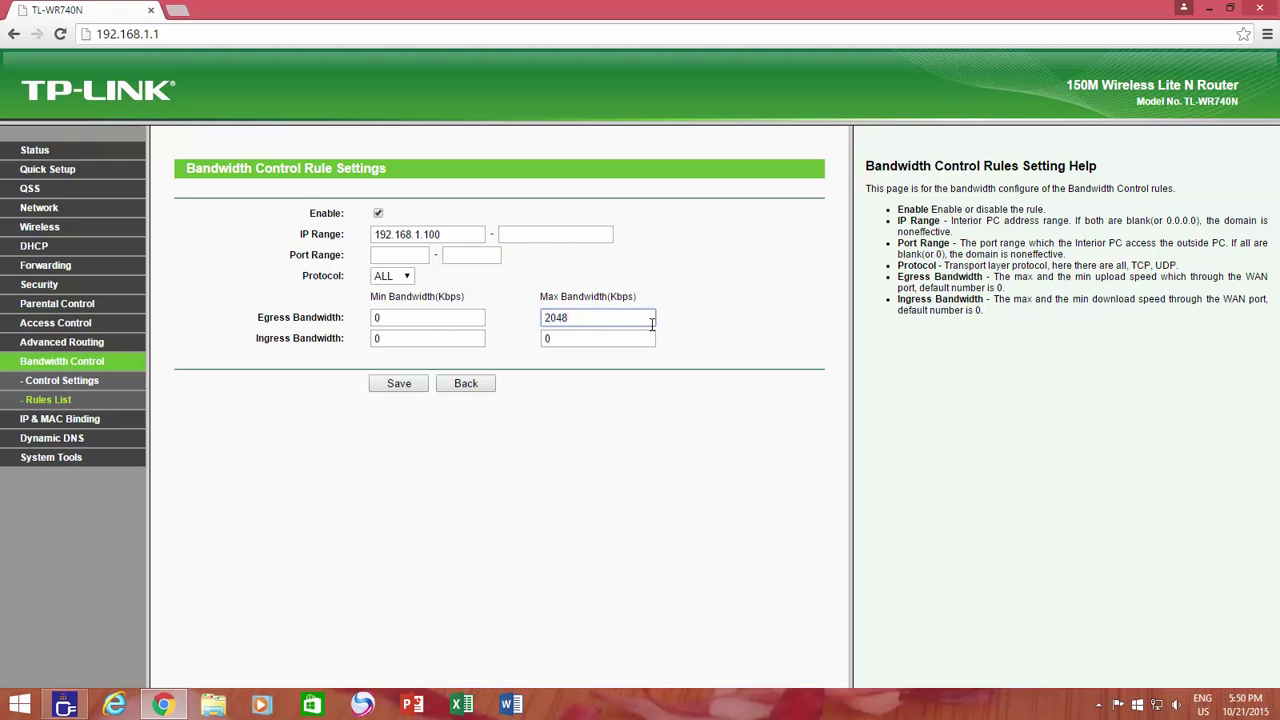
double_click(591, 339)
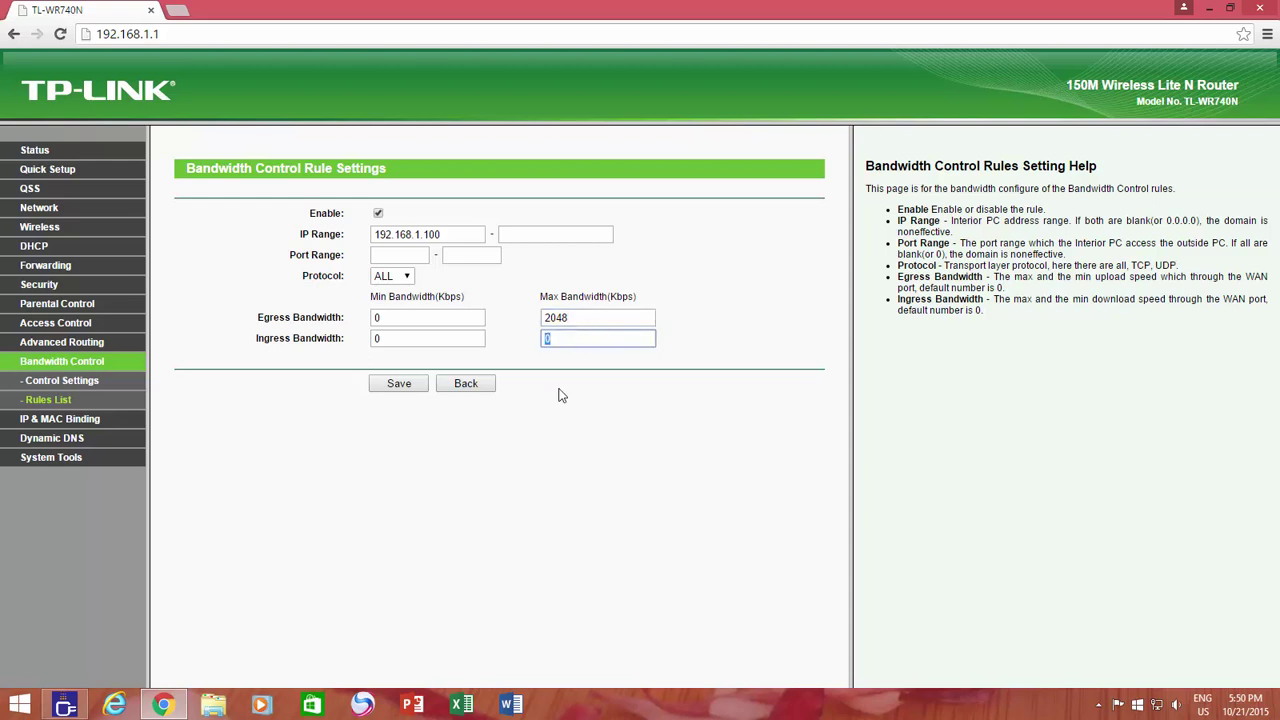
type("4096")
left_click(399, 389)
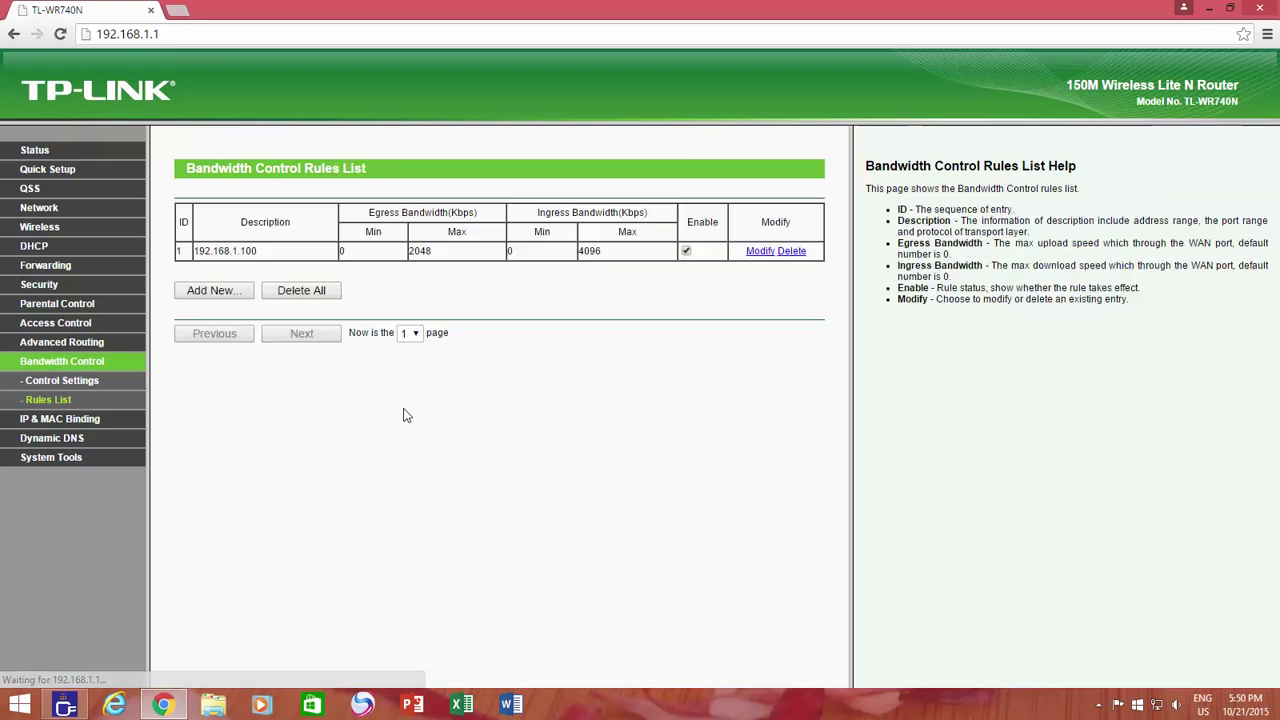
Add a bandwidth rule for 192.168.1.101 with maximum ingress bandwidth 1024 Kbps.
left_click(229, 300)
left_click(425, 236)
type("192")
key("BackSpace")
key("BackSpace")
type("92")
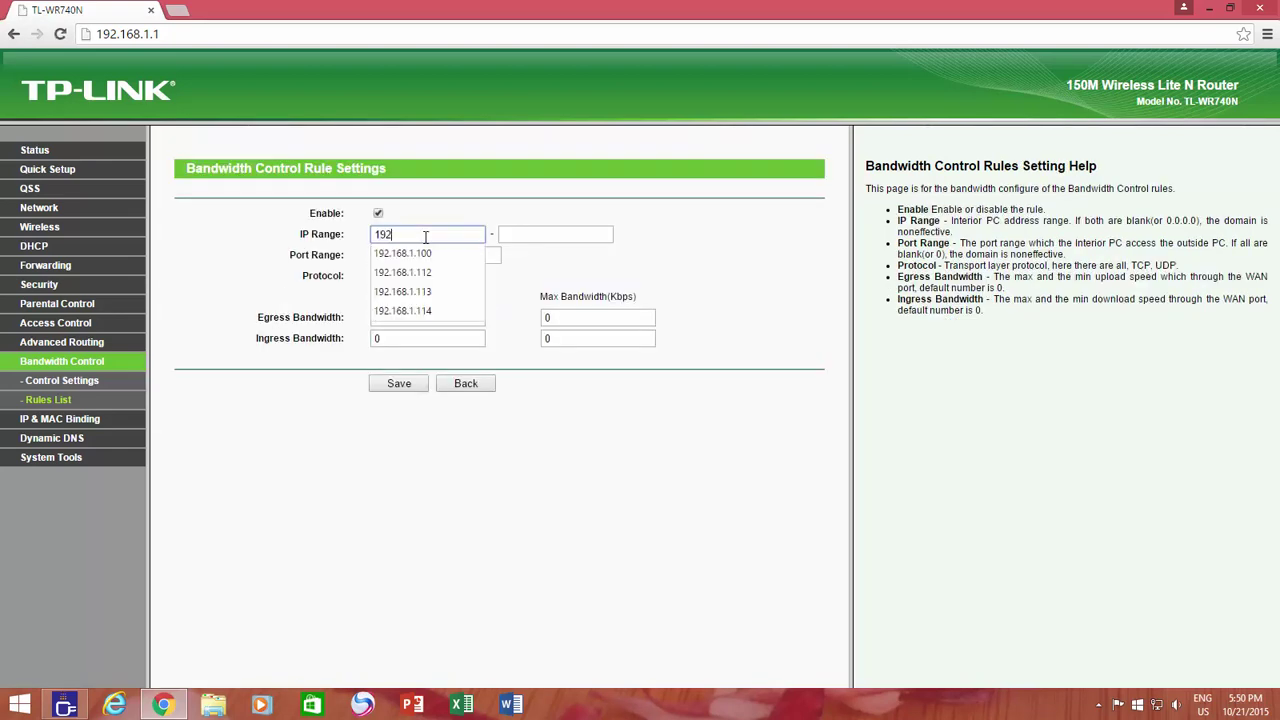
type(".168.1.101")
double_click(581, 318)
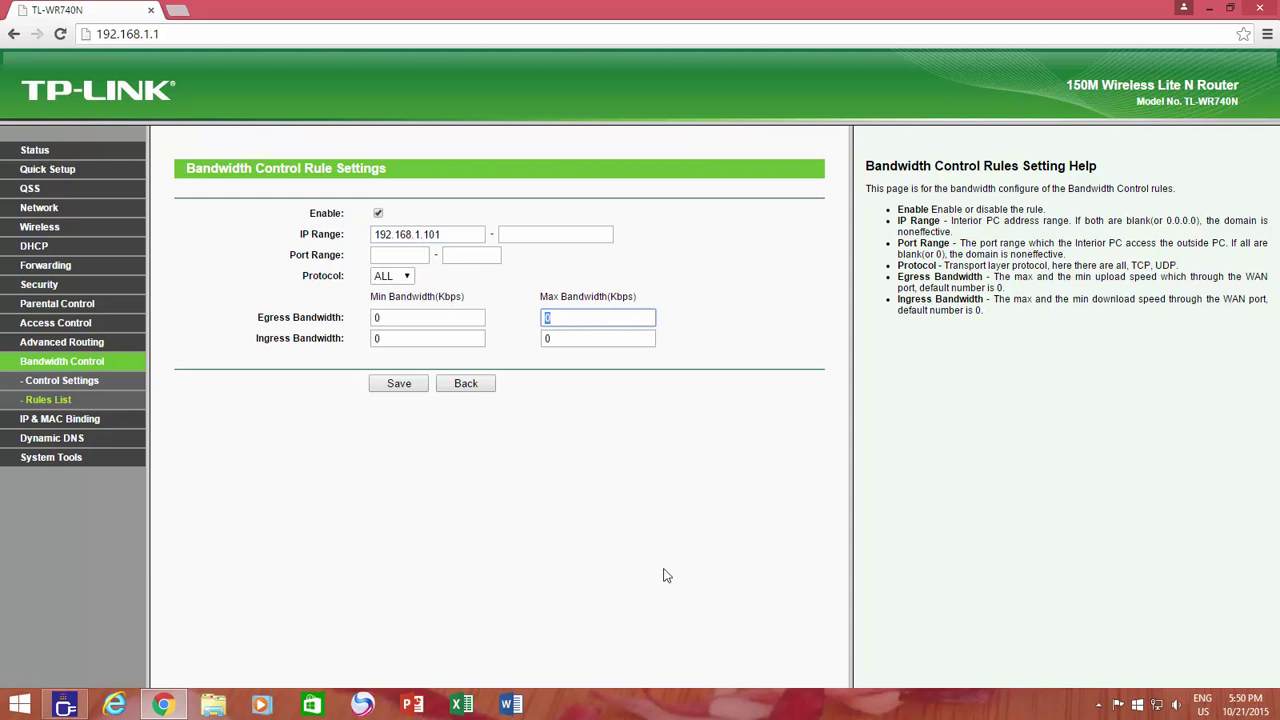
double_click(628, 338)
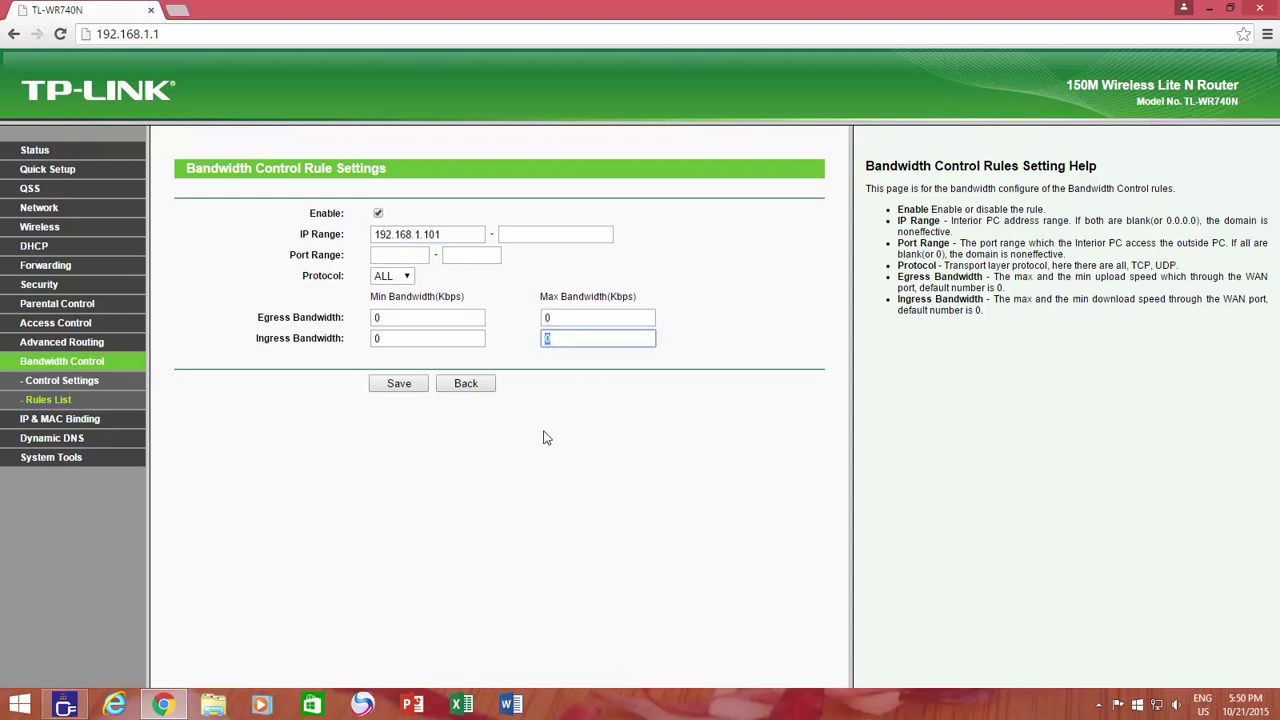
type("1024")
left_click(396, 385)
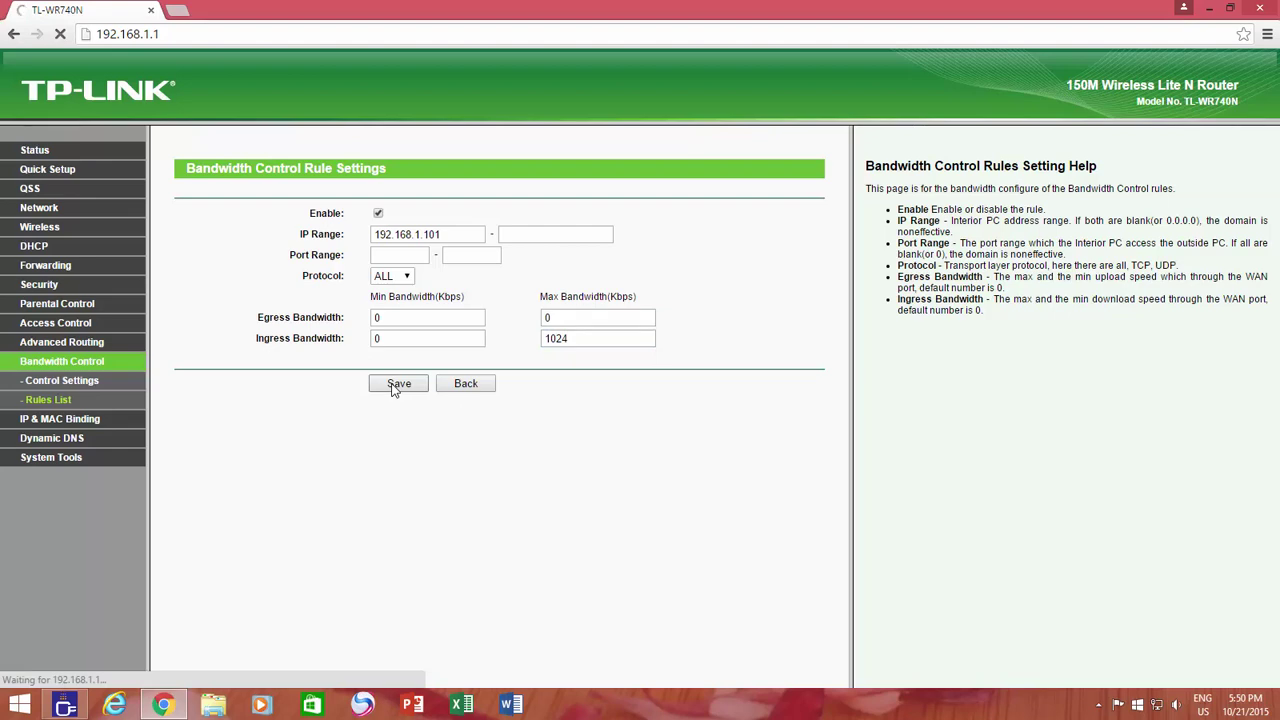
Add a bandwidth rule for 192.168.1.102 with maximum ingress bandwidth 1024 Kbps.
left_click(214, 311)
left_click(463, 234)
type("192.168")
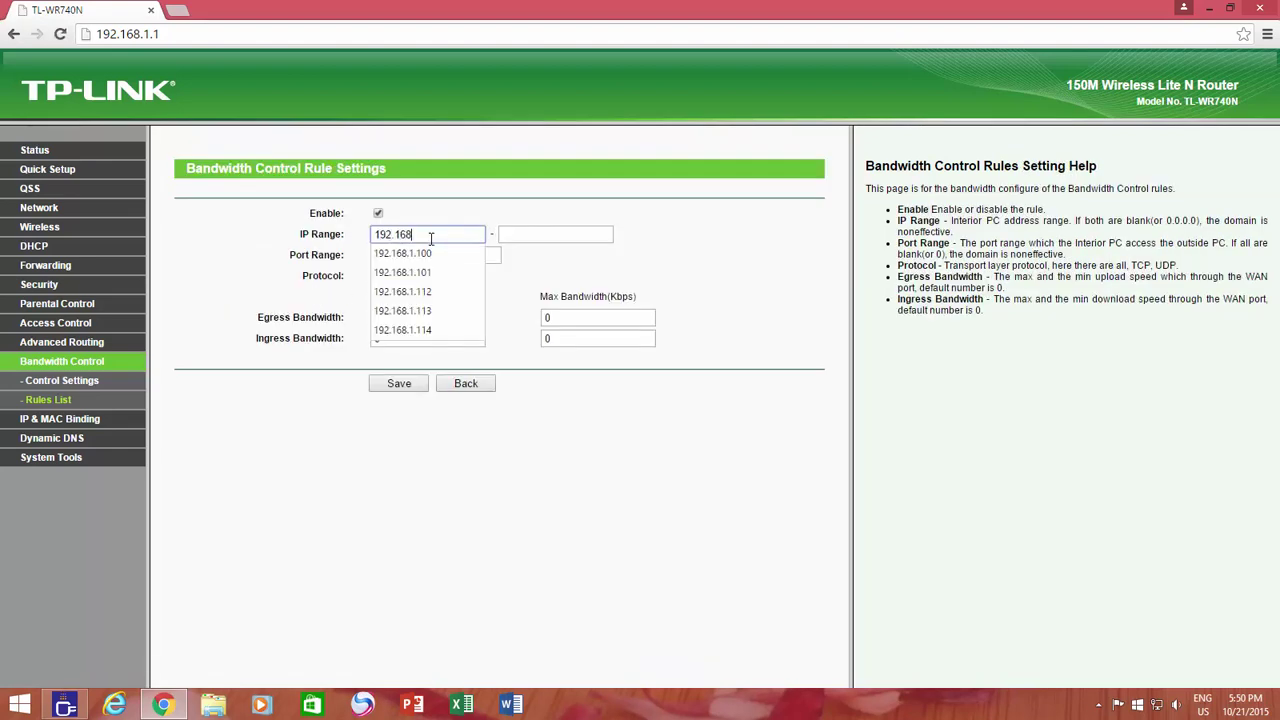
type(".1.102")
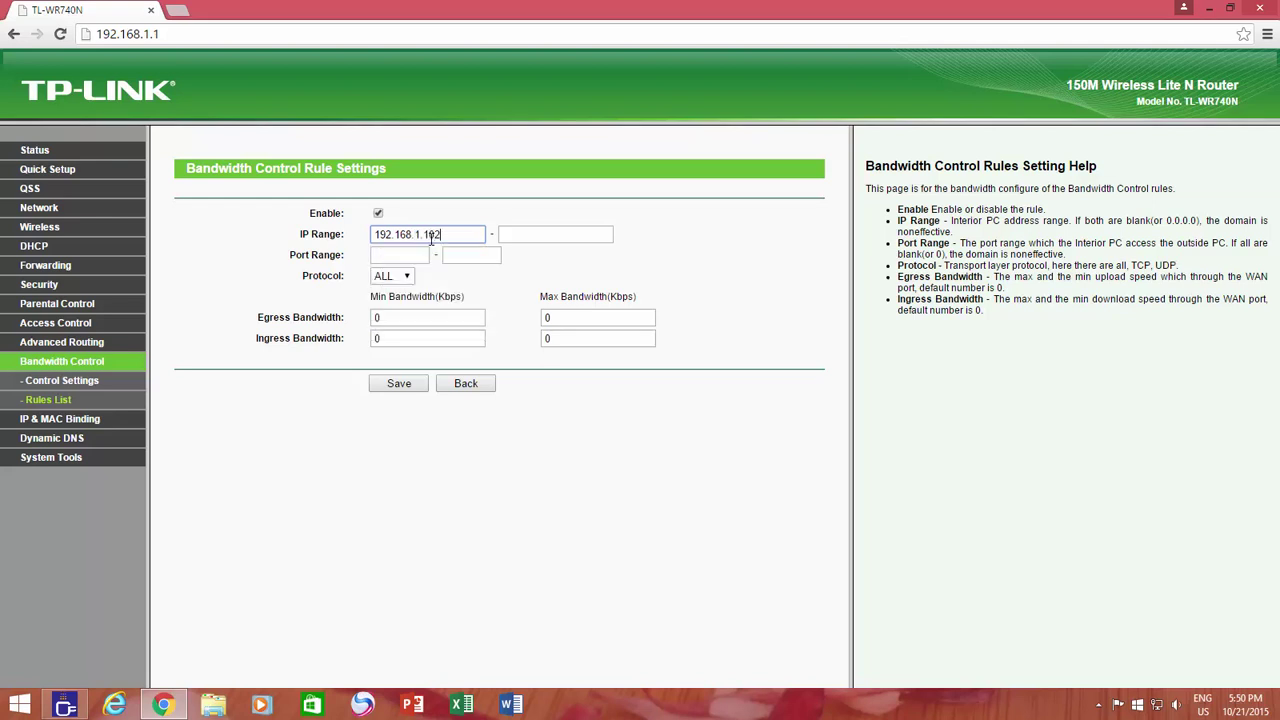
double_click(562, 338)
type("1024")
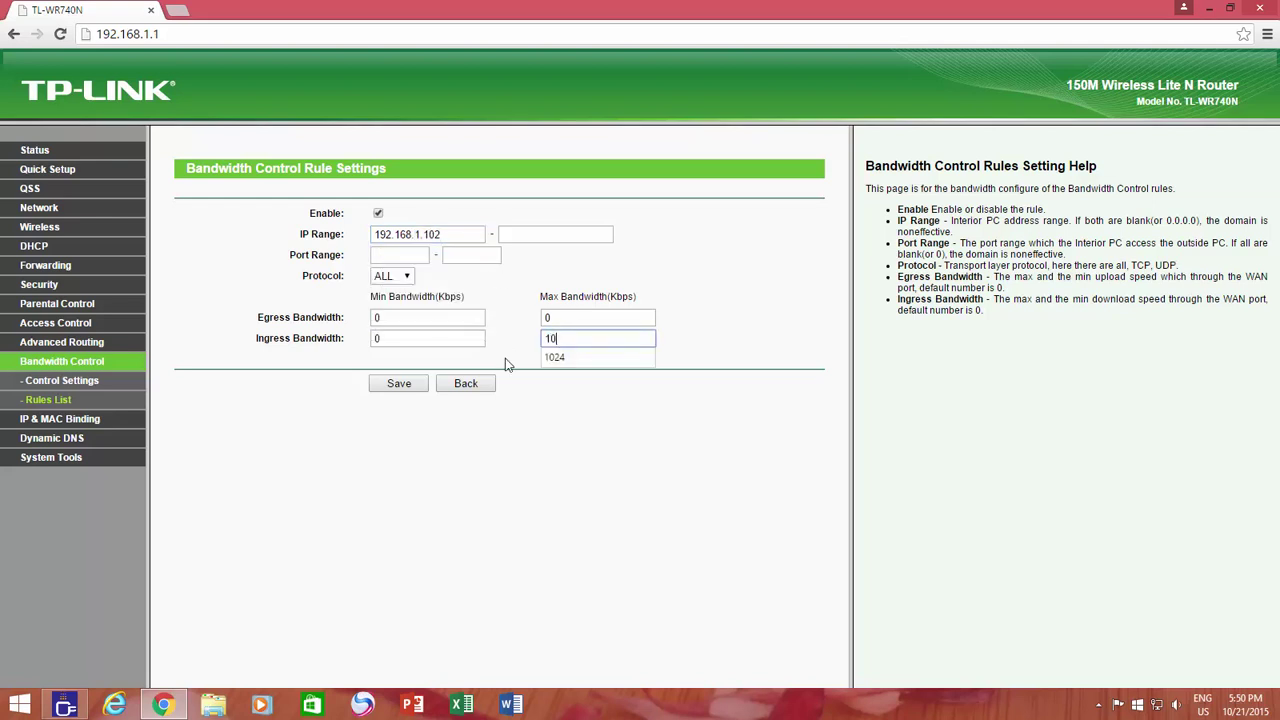
left_click(414, 384)
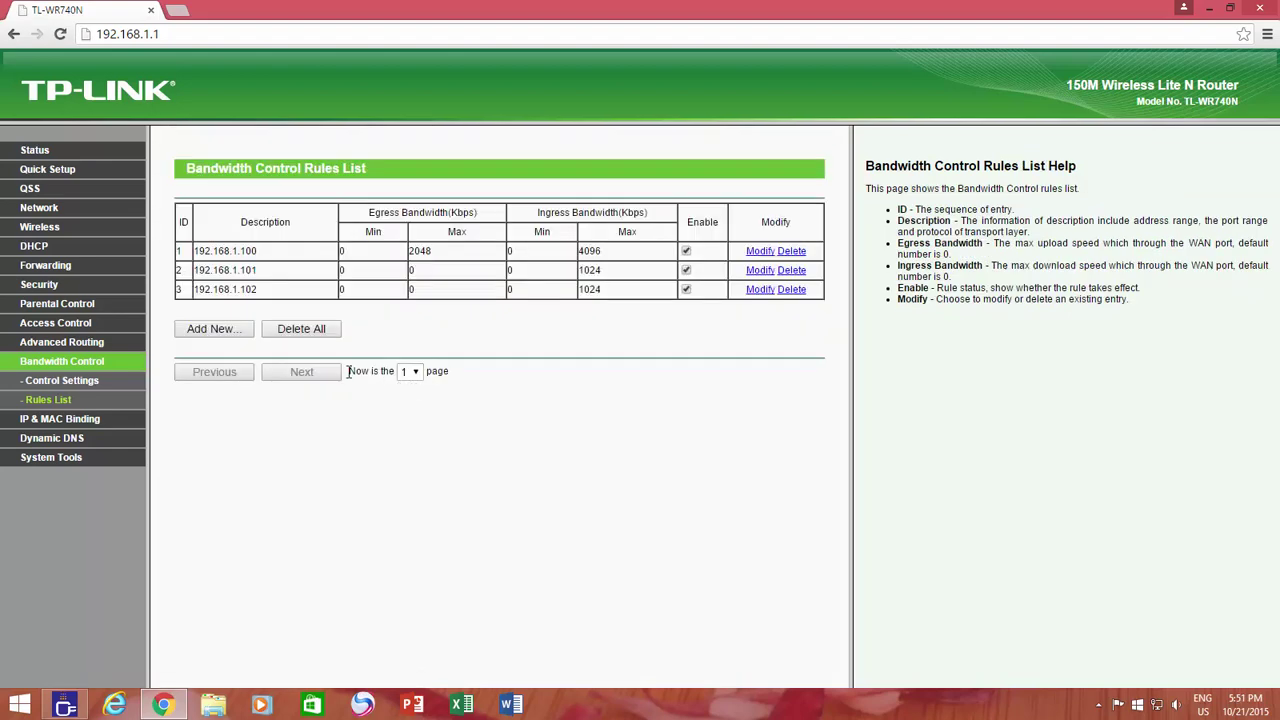
left_click(226, 330)
left_click(410, 234)
type("192.168.1.100")
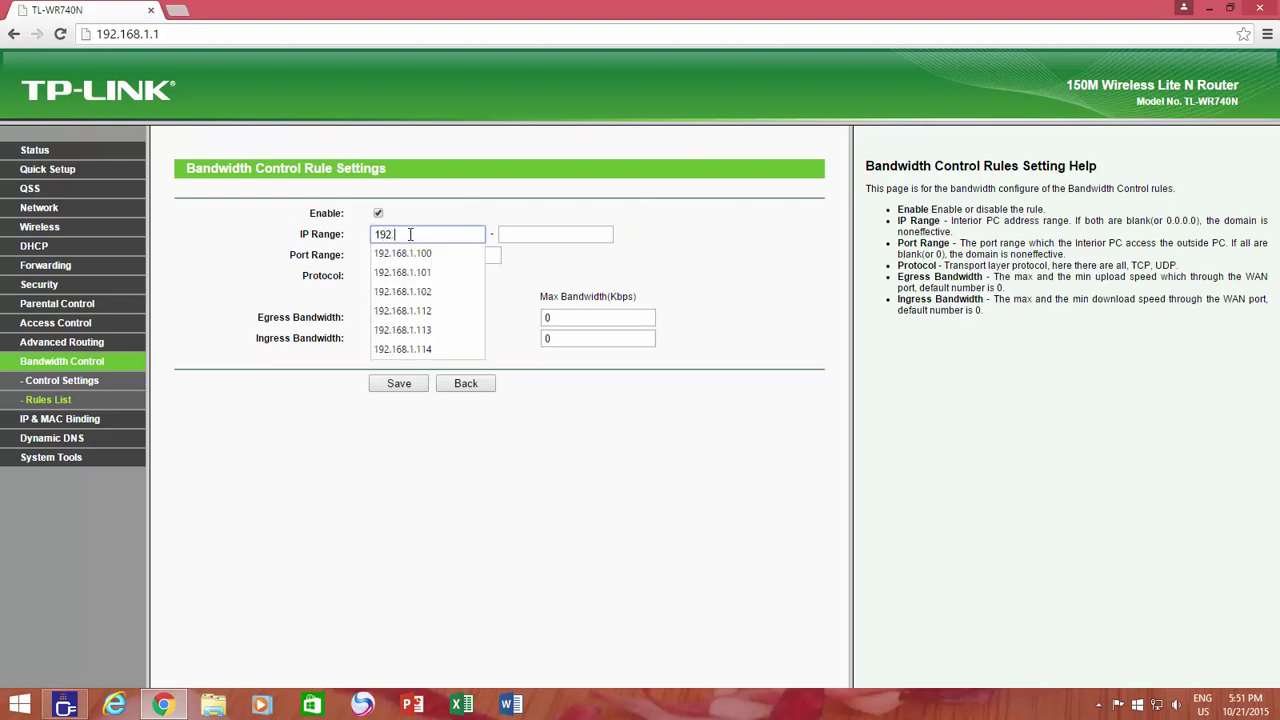
key("Tab")
type("192.168.1.1")
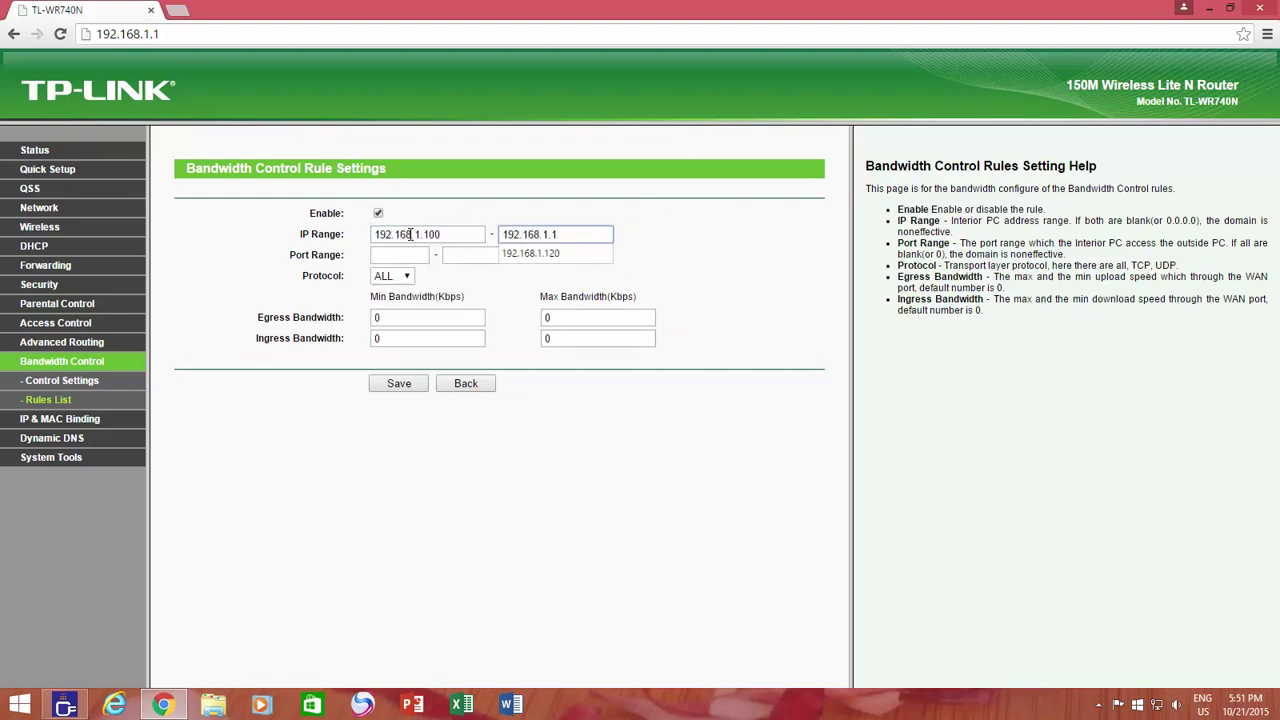
type("11")
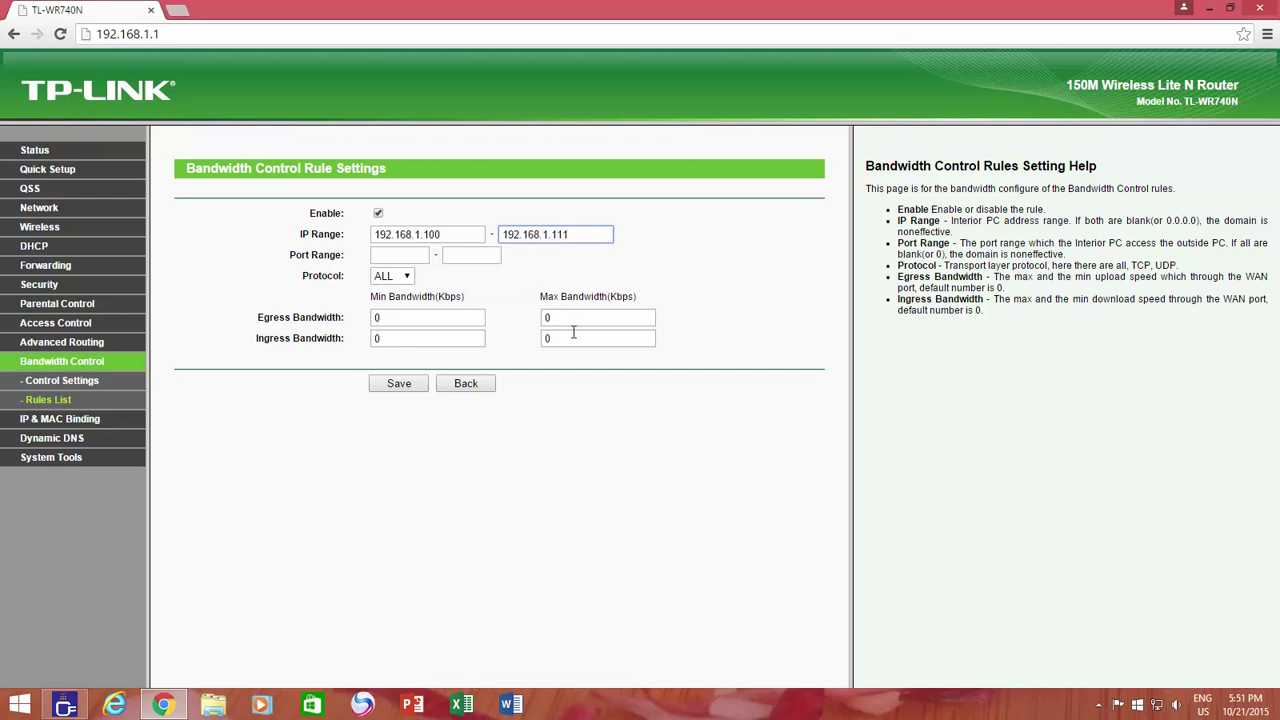
double_click(573, 336)
type("11000")
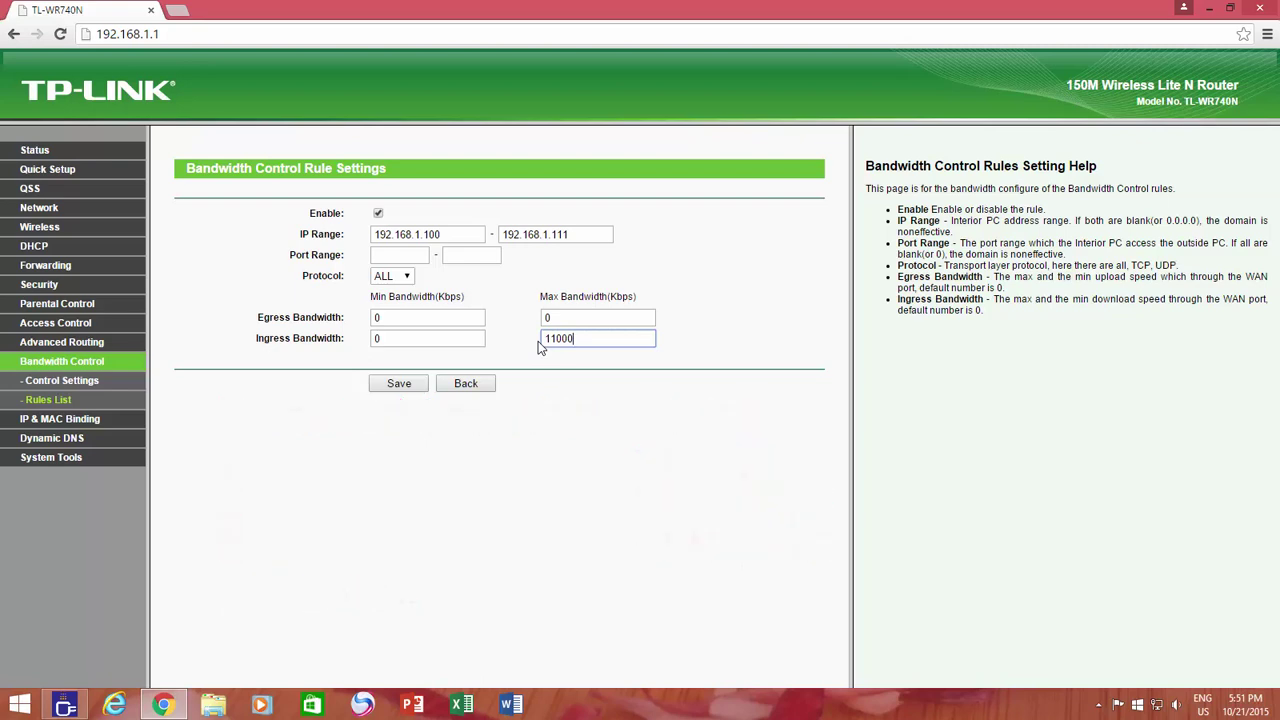
left_click(479, 386)
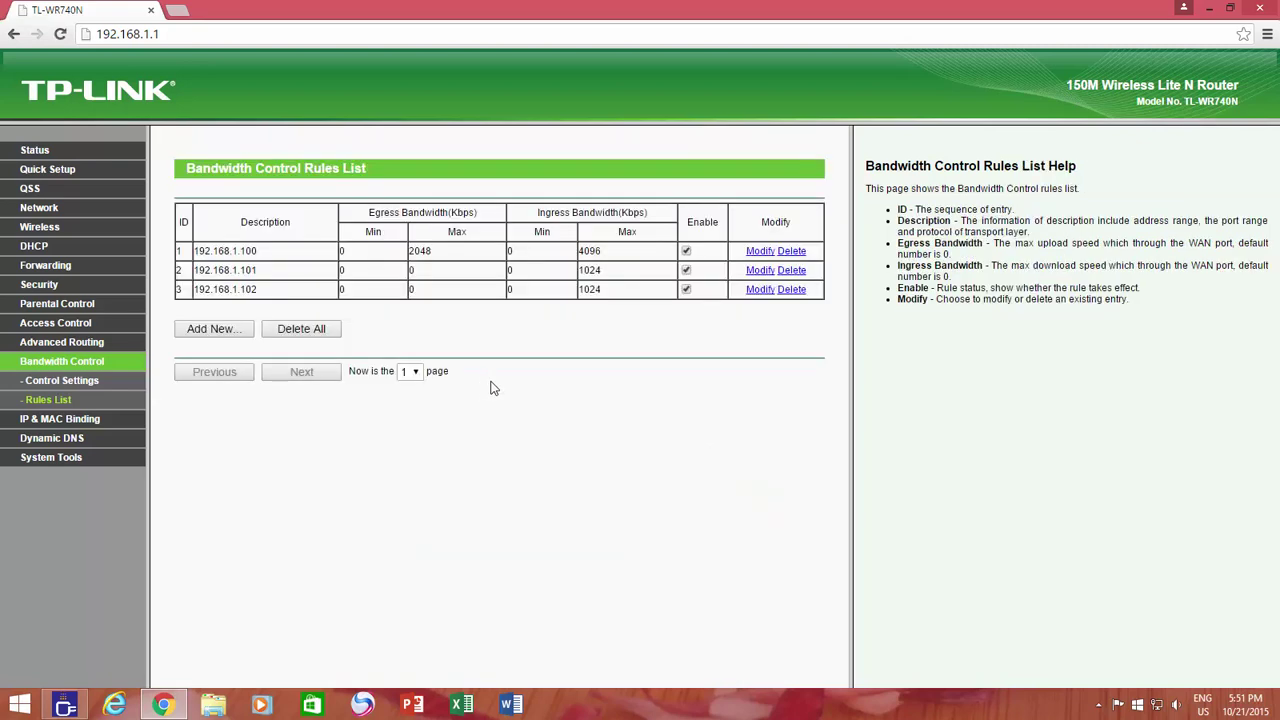
Add a bandwidth rule for 192.168.1.103 with maximum ingress bandwidth 1024 Kbps.
left_click(208, 330)
left_click(429, 236)
type("192.168.1.103")
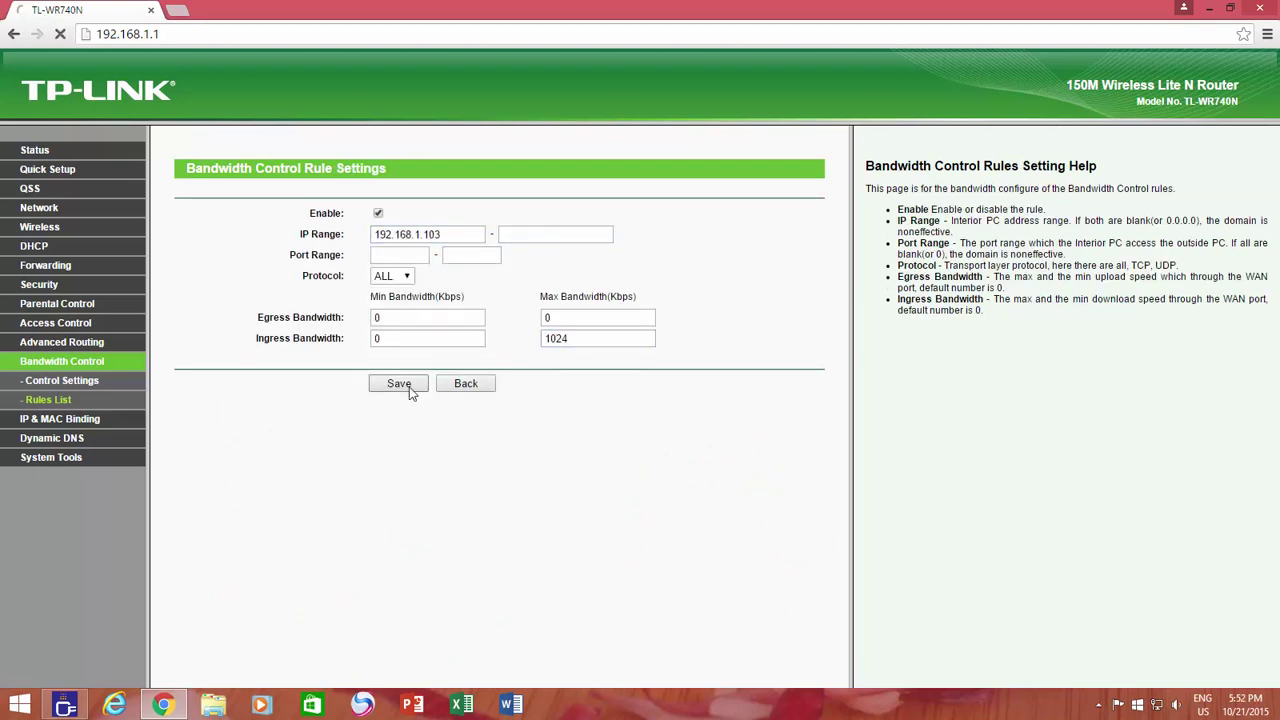
left_click(408, 386)
Add a bandwidth rule for 192.168.1.104 with maximum ingress bandwidth 1024 Kbps.
left_click(466, 236)
type("192.168.1.104")
double_click(560, 338)
type("1024")
left_click(405, 386)
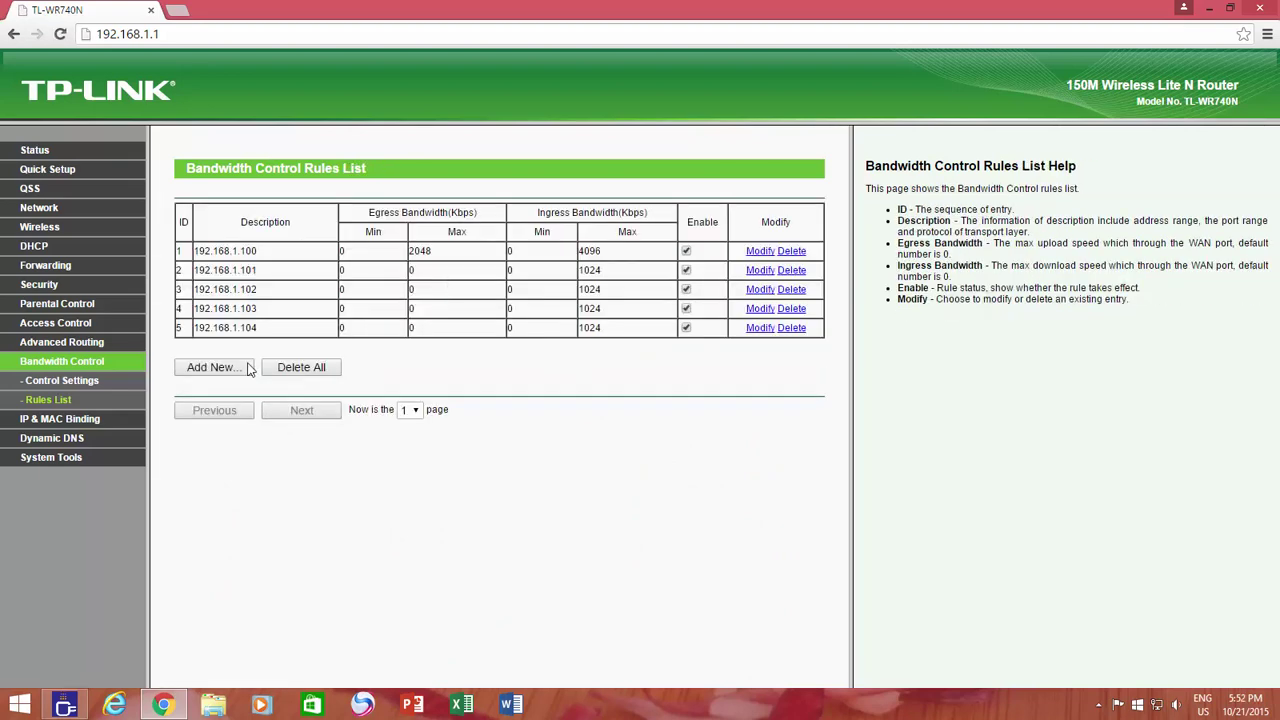
Add a bandwidth rule for 192.168.1.105 with maximum ingress bandwidth 1024 Kbps.
left_click(221, 369)
left_click(437, 236)
type("192.168.1.105")
double_click(597, 339)
type("1024")
left_click(408, 386)
Add a bandwidth rule for 192.168.1.106 with maximum ingress bandwidth 1024 Kbps.
left_click(214, 390)
left_click(470, 236)
type("192.168.1.106")
double_click(560, 338)
type("1024")
left_click(409, 386)
Add a bandwidth rule for 192.168.1.107 with maximum ingress bandwidth 1024 Kbps.
left_click(214, 410)
left_click(392, 236)
type("192.168.1.107")
double_click(597, 339)
type("1024")
left_click(405, 386)
Add a bandwidth rule for 192.168.1.108 with maximum ingress bandwidth 1024 Kbps.
left_click(214, 410)
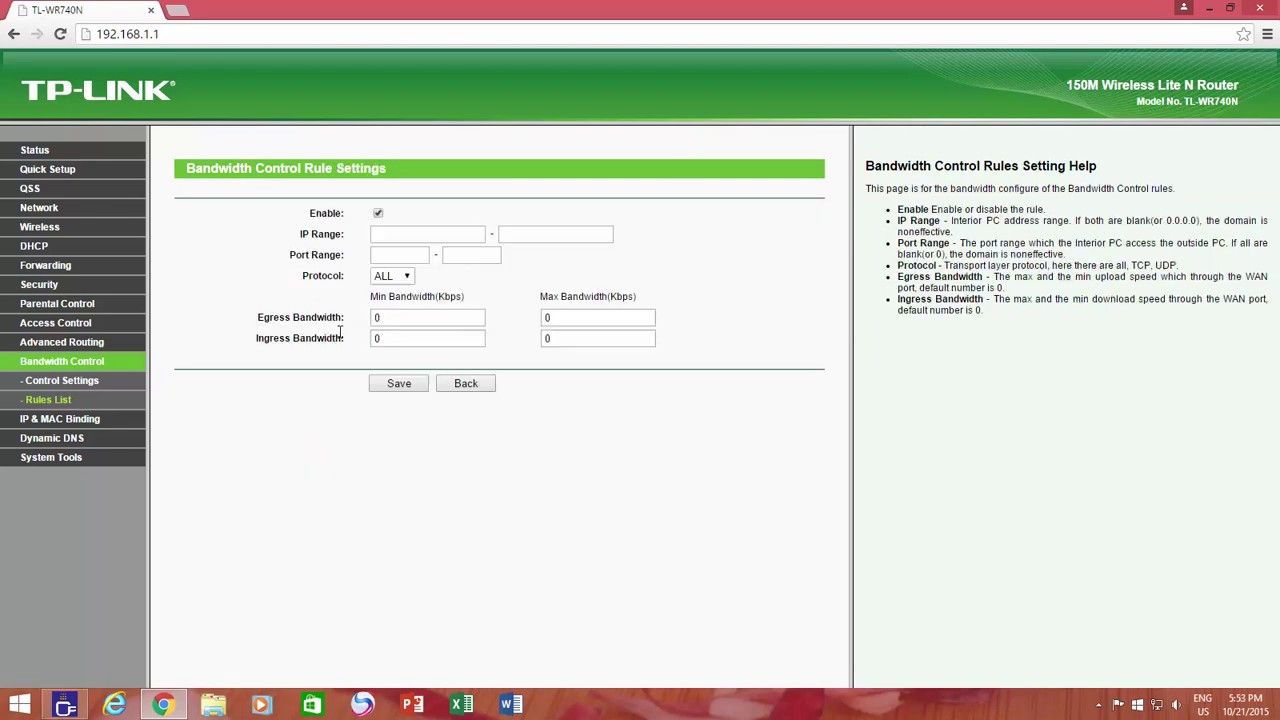
left_click(392, 236)
type("192.168.1.108")
double_click(597, 339)
type("1024")
left_click(422, 389)
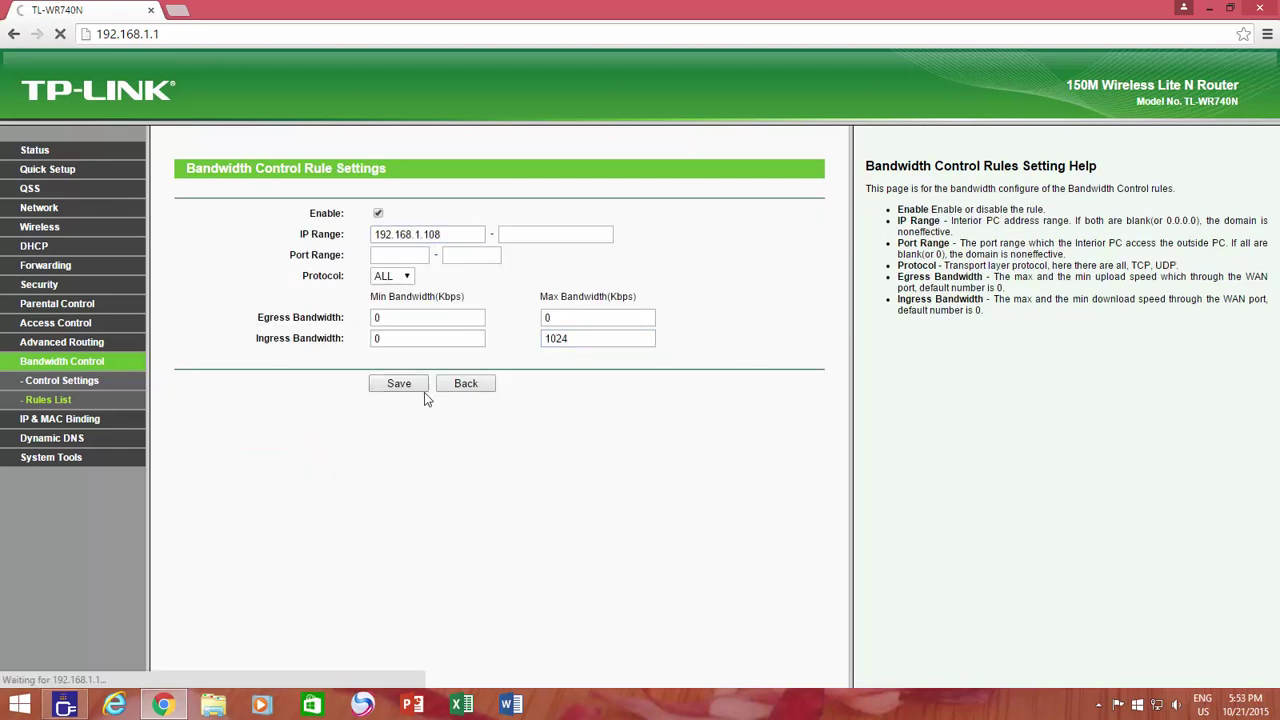
Add a bandwidth rule for 192.168.1.109 with maximum ingress bandwidth 1024 Kbps.
left_click(209, 423)
left_click(392, 236)
type("192.168.1.109")
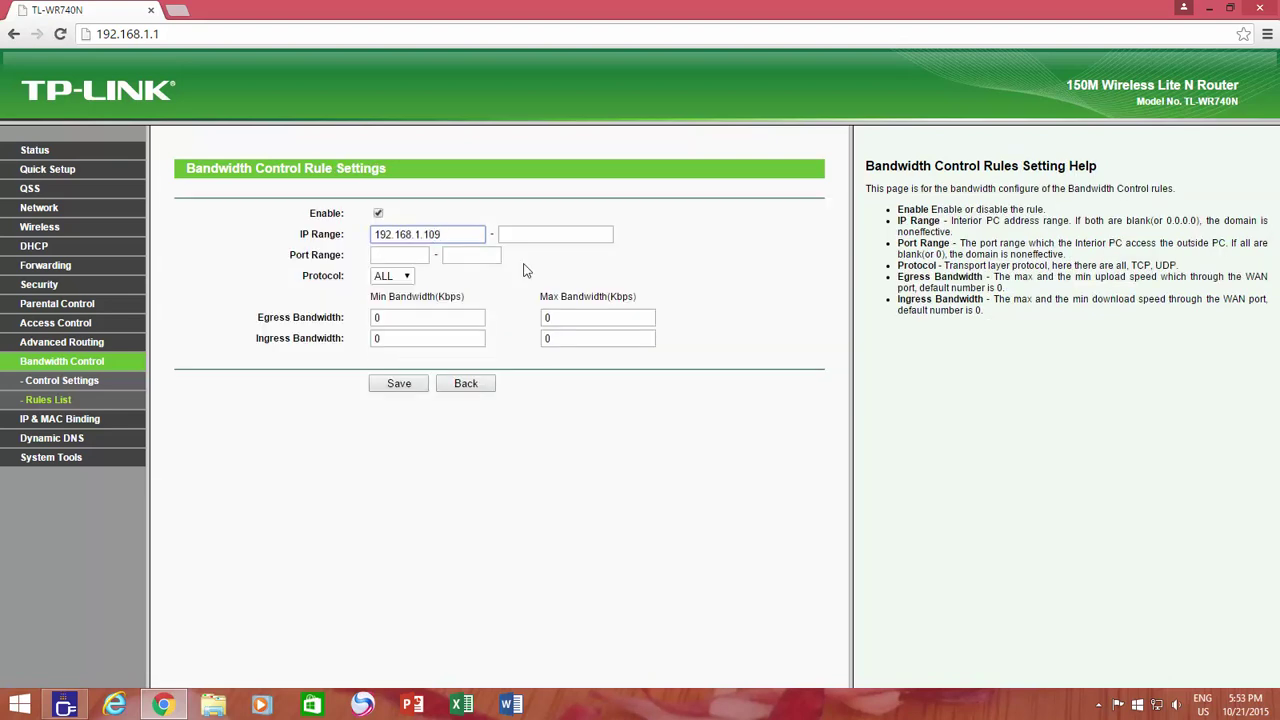
double_click(597, 339)
type("1024")
left_click(405, 384)
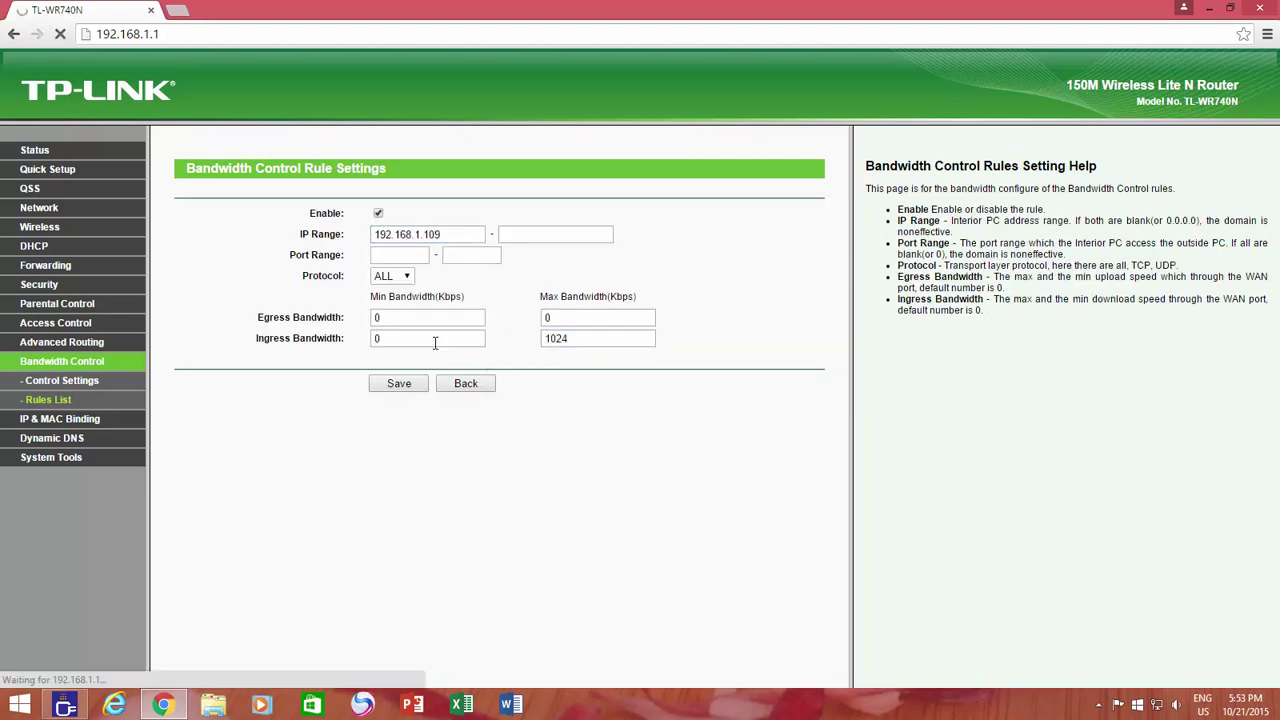
Add a bandwidth rule for 192.168.1.110 with maximum ingress bandwidth 1024 Kbps.
left_click(415, 236)
type("192.168.1.110")
double_click(597, 339)
type("1024")
left_click(400, 384)
Add a bandwidth rule for 192.168.1.111 with maximum ingress bandwidth 1024 Kbps.
left_click(427, 234)
type("192.168.1.111")
left_click(597, 338)
left_click(412, 384)
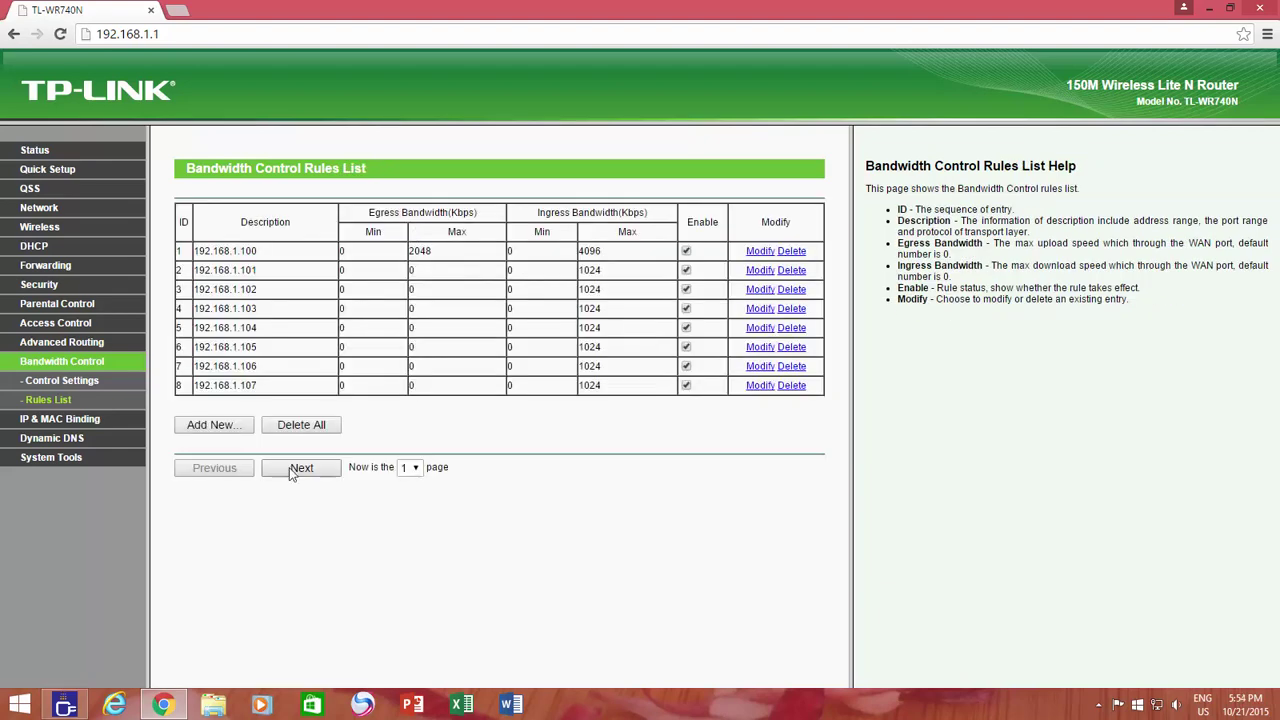
Add a bandwidth rule for the range 192.168.1.112 to 192.168.1.130 with maximum ingress 2048 Kbps and return to the first page of rules.
left_click(213, 424)
left_click(427, 234)
type("192.168.1.112")
left_click(555, 234)
type("192.168.1.130")
left_click(597, 338)
type("2048")
left_click(407, 390)
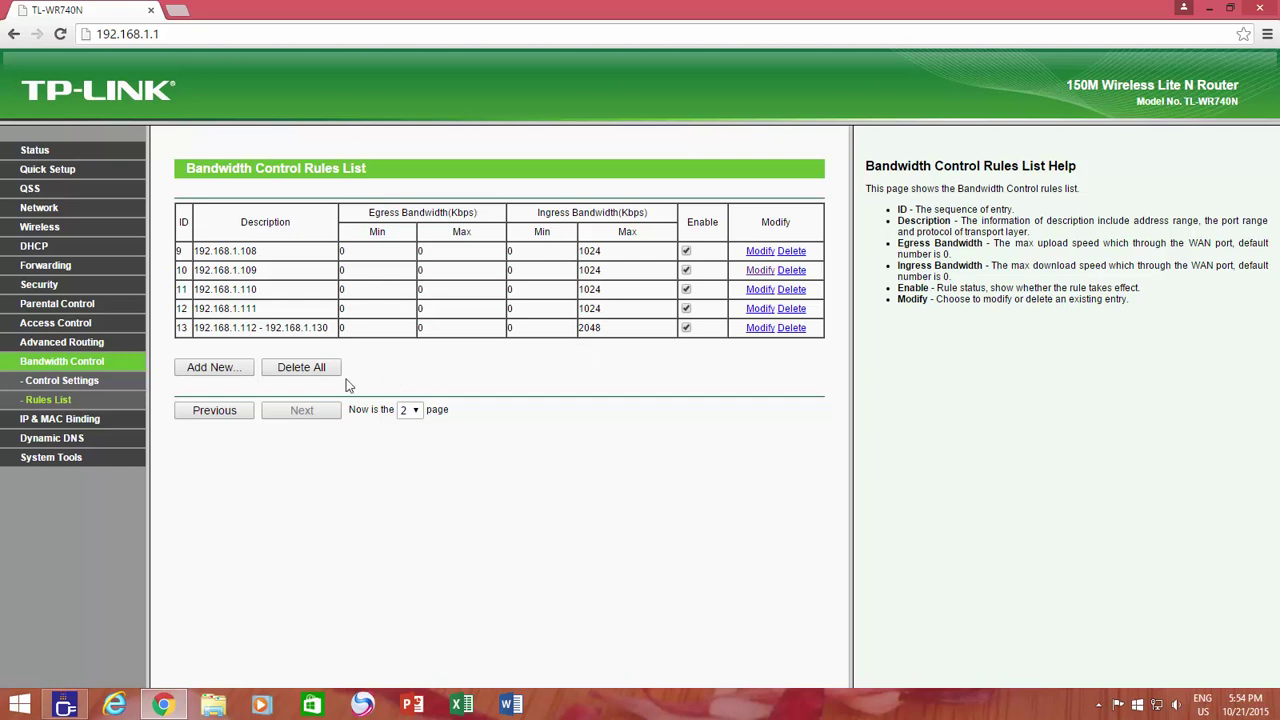
left_click(212, 415)
left_click(211, 418)
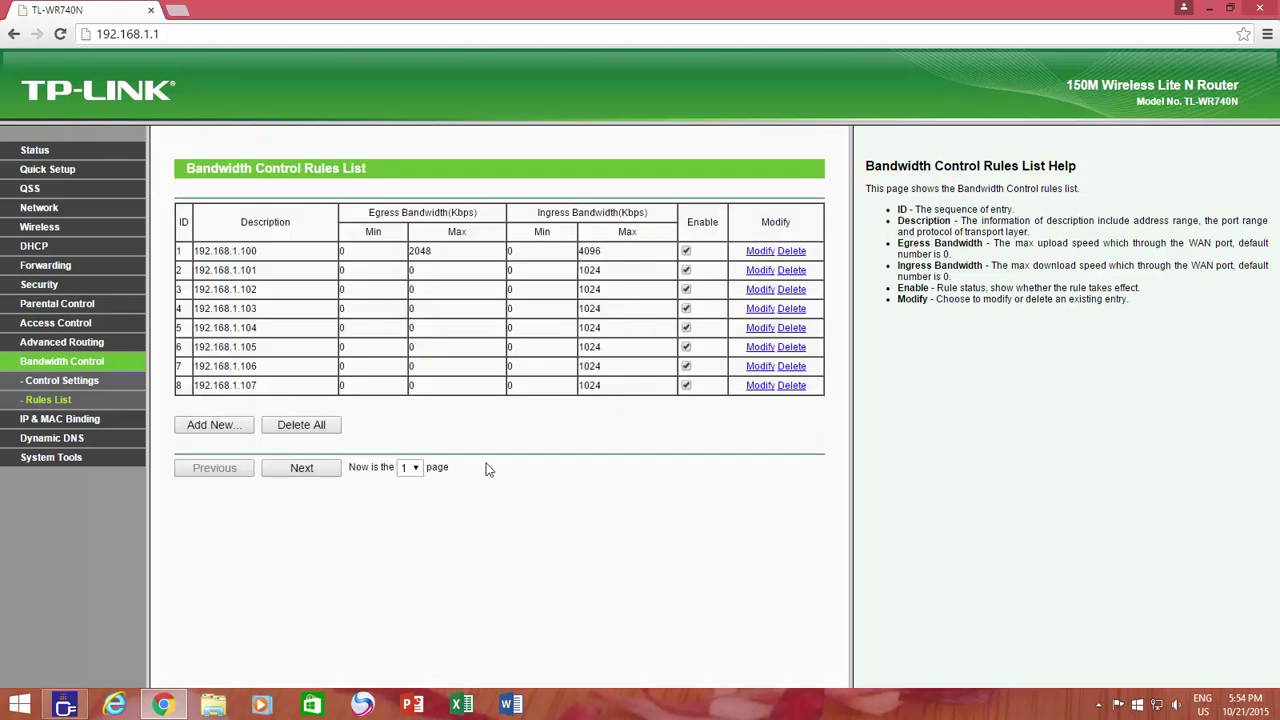